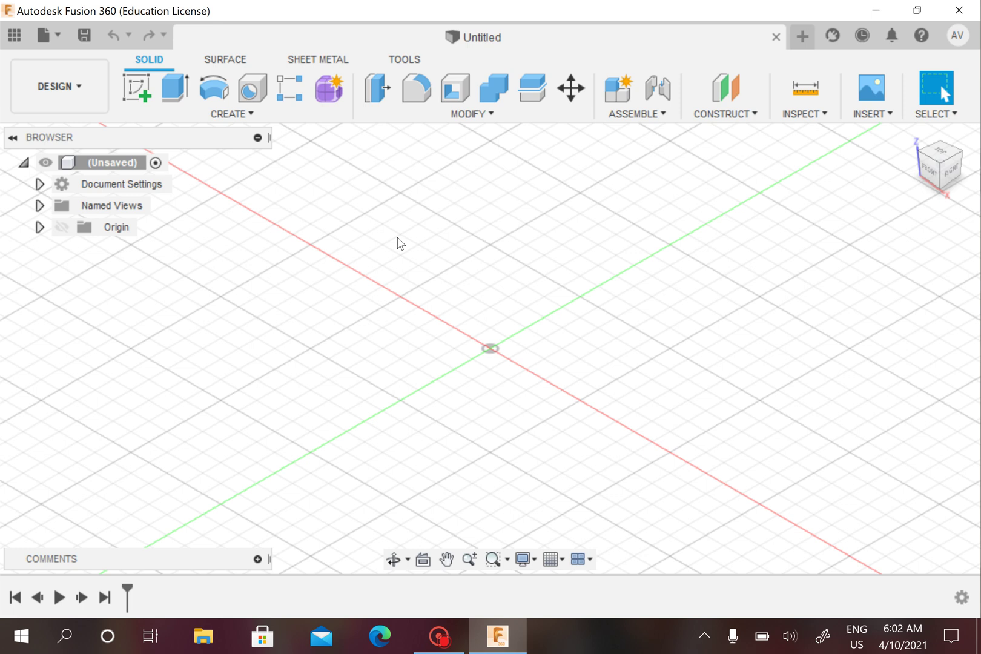
# Start a cylinder on the XY plane, centred on the origin, with a 75 mm diameter
pyautogui.click(237, 112)
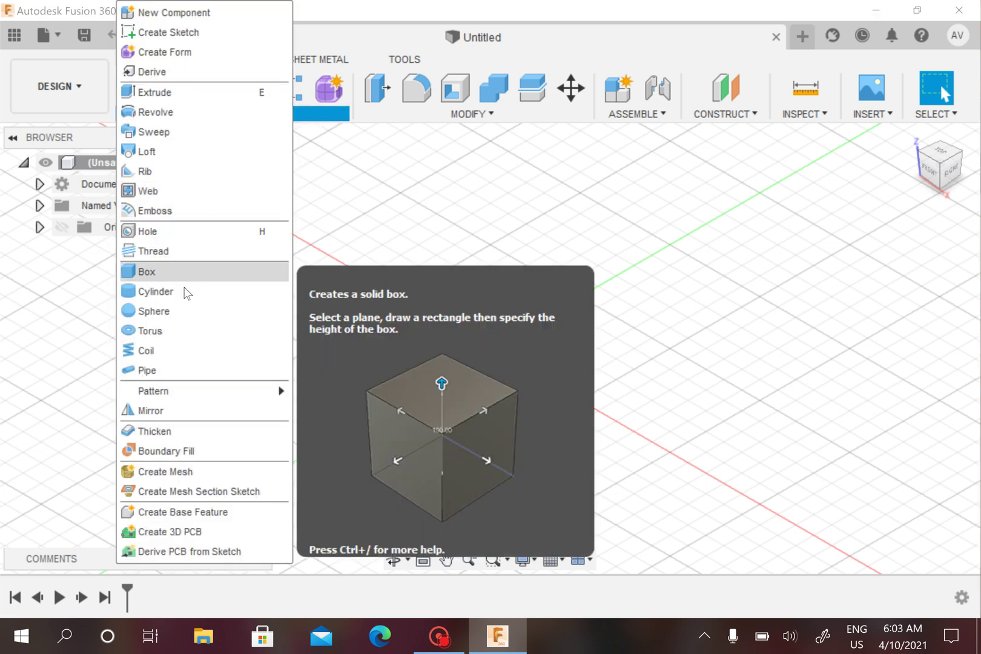
pyautogui.click(183, 291)
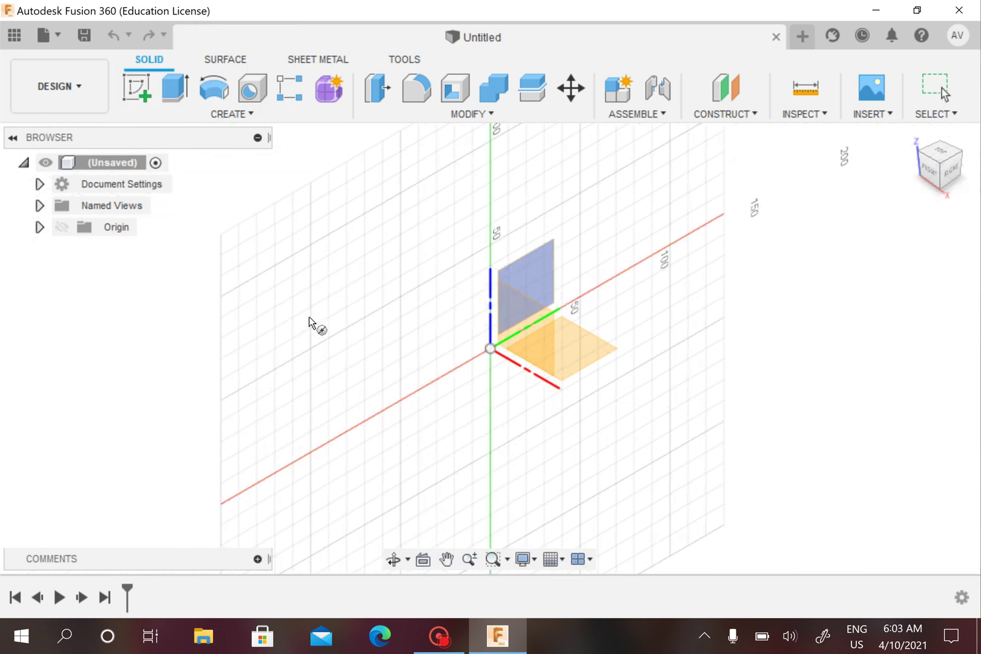
pyautogui.click(583, 349)
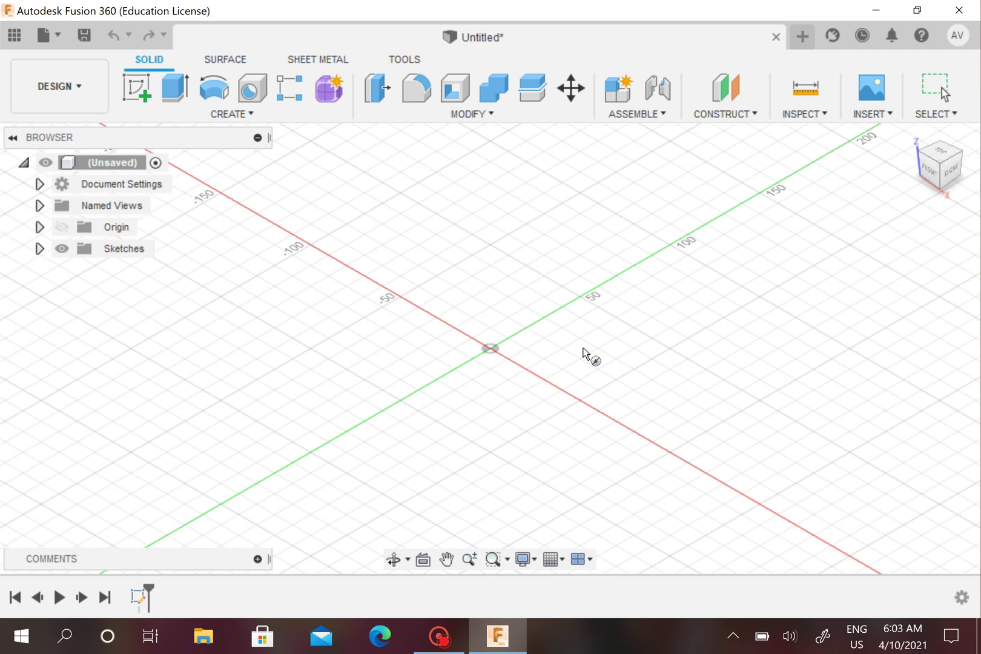
pyautogui.click(491, 348)
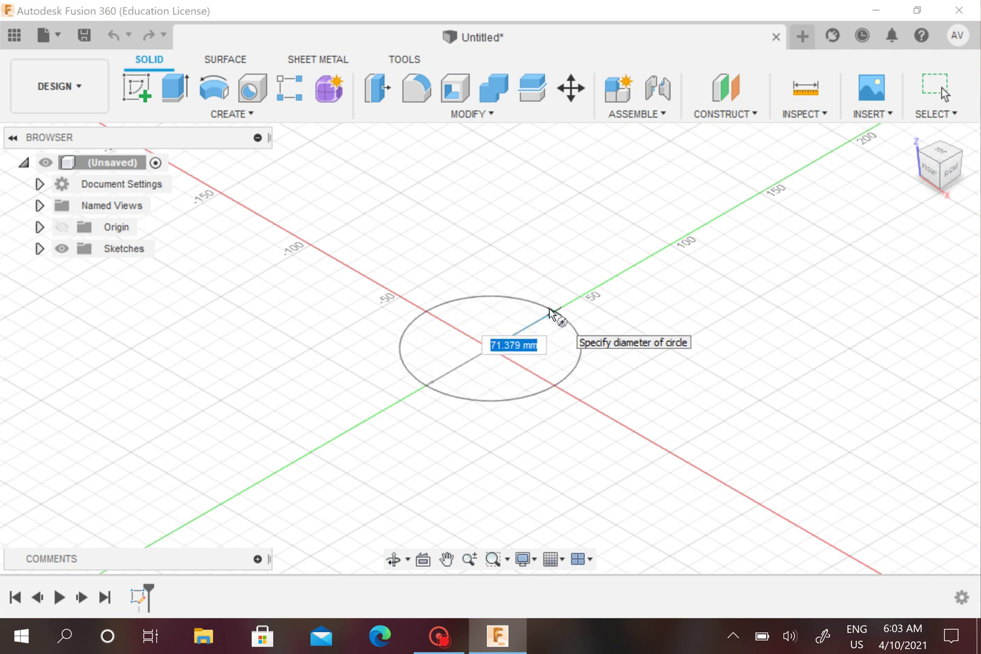
pyautogui.press('BackSpace')
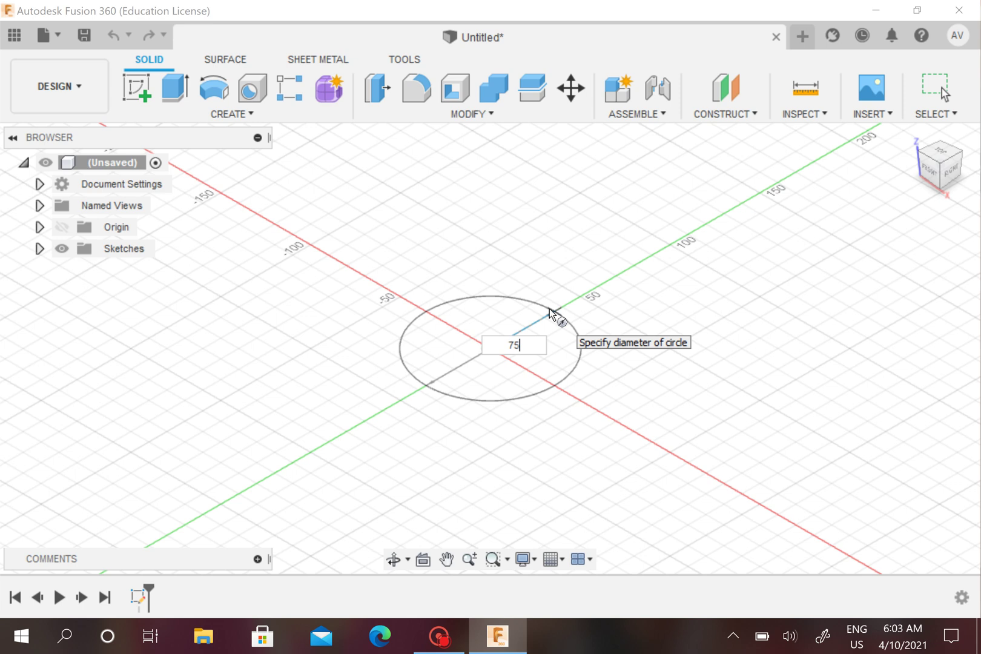
pyautogui.press('Tab')
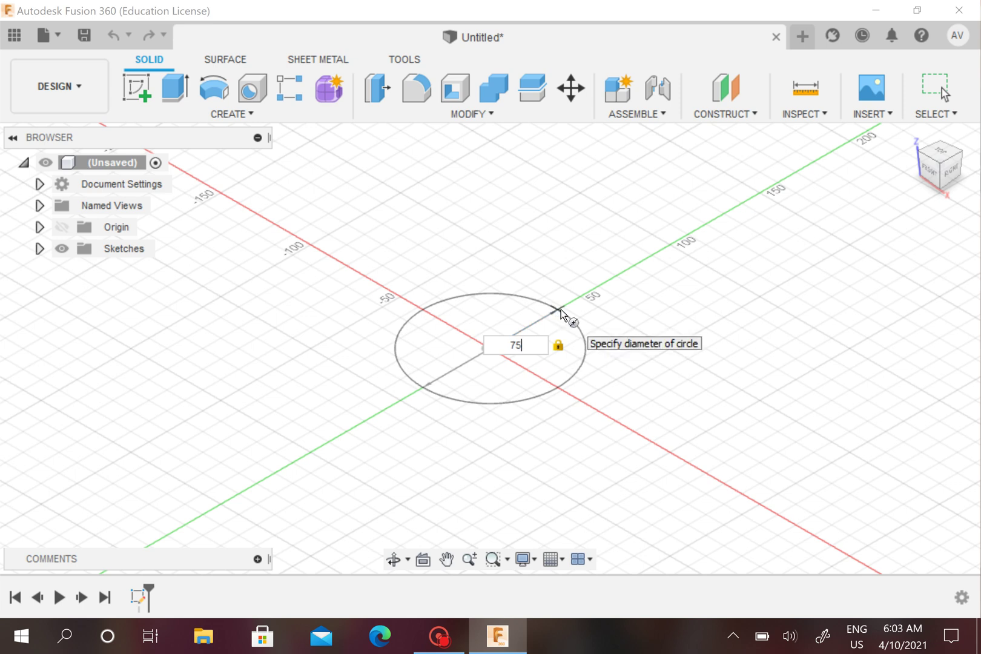
pyautogui.click(561, 311)
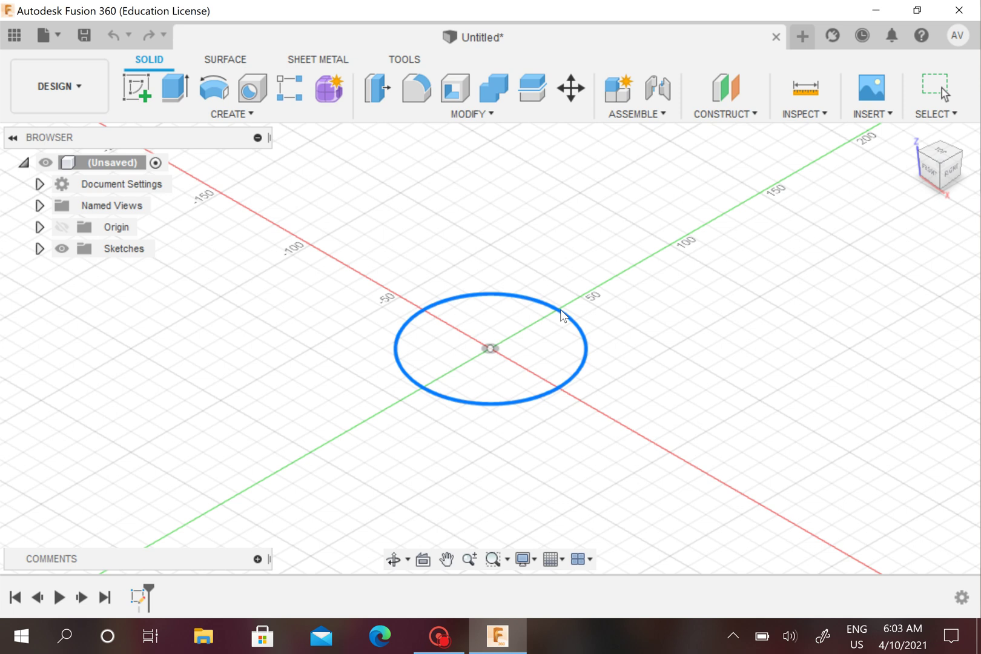
# Check the document units and create the base cylinder at the 10 mm height
pyautogui.click(39, 183)
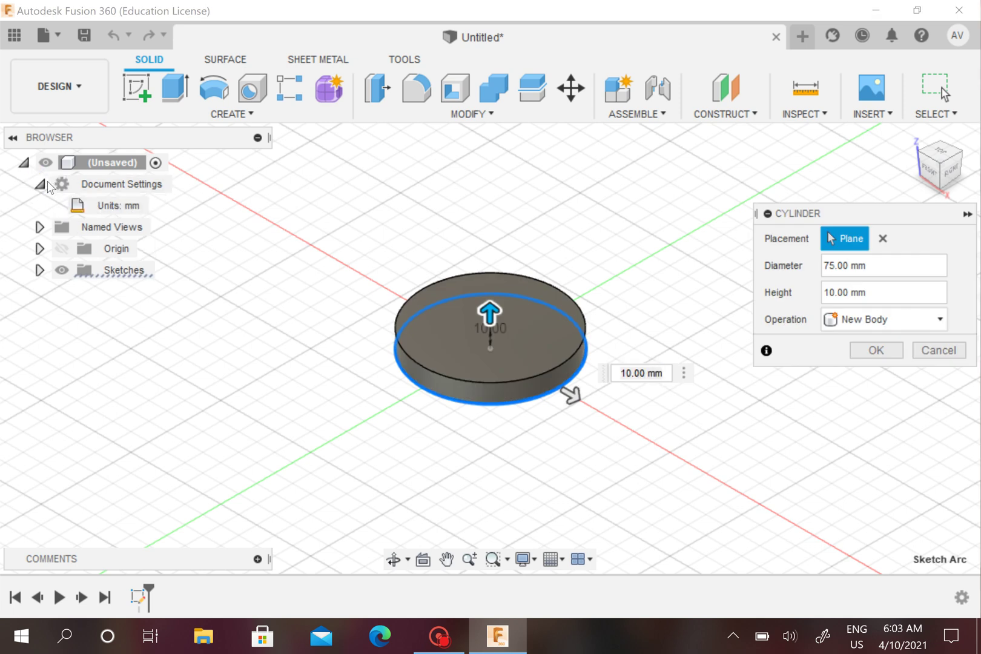
pyautogui.click(39, 183)
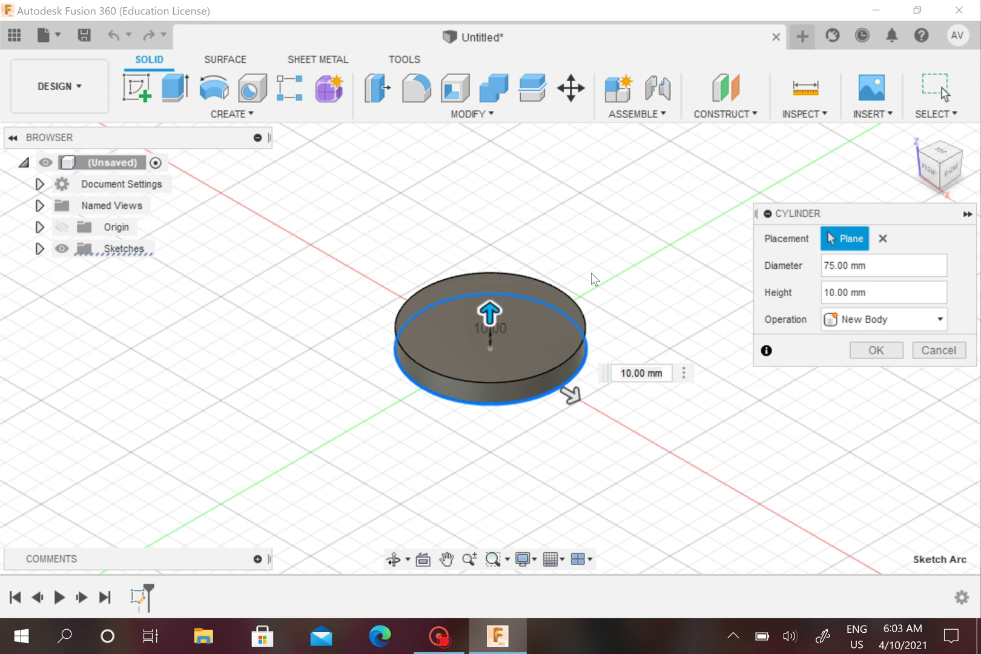
pyautogui.click(940, 177)
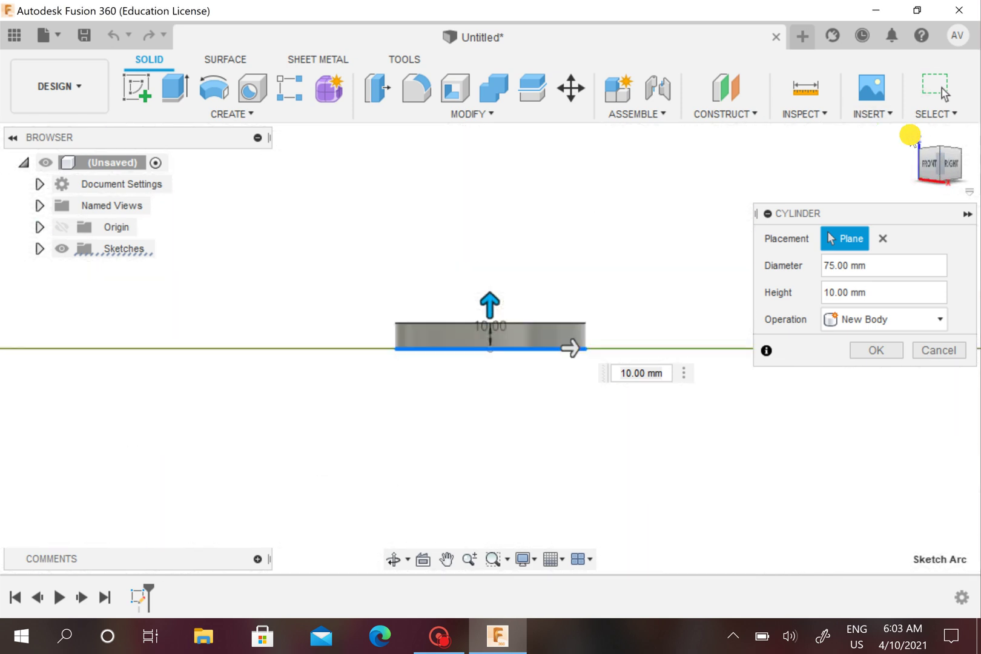
pyautogui.click(911, 137)
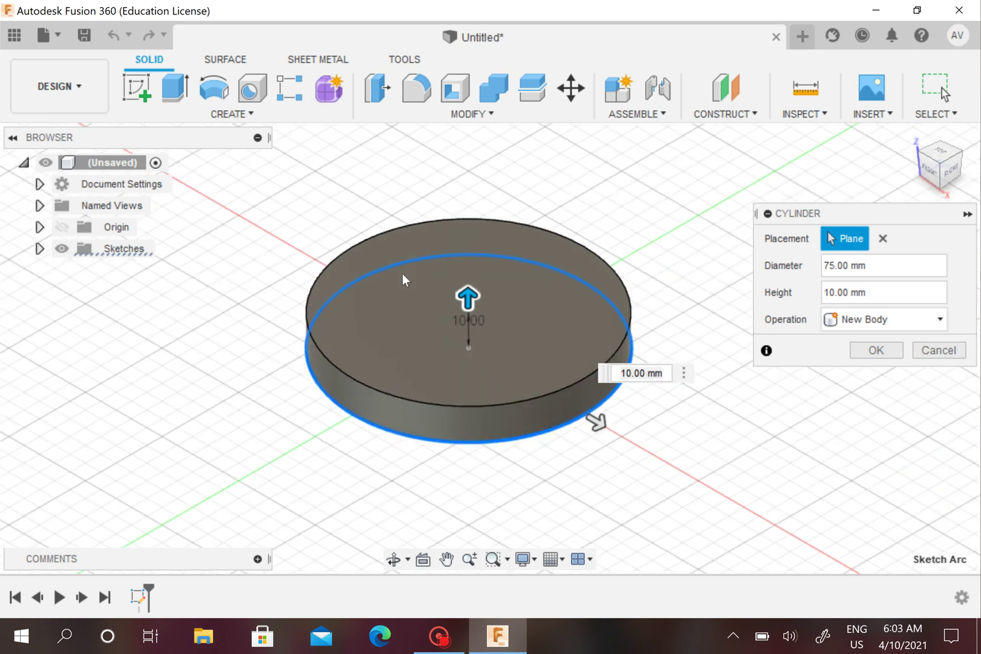
pyautogui.moveTo(402, 274); pyautogui.dragTo(427, 285, button='middle')
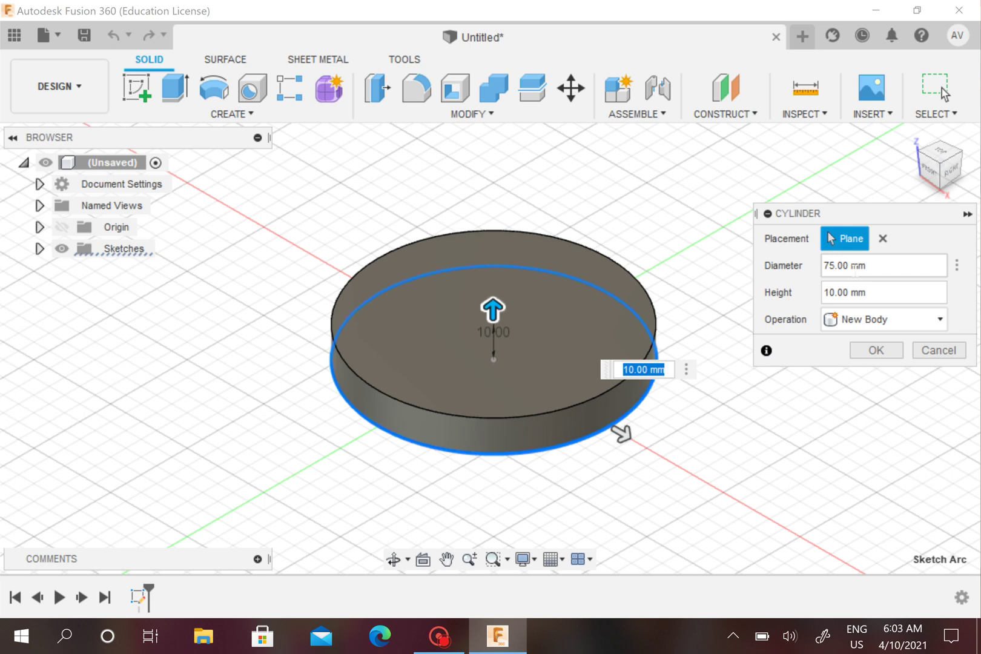
pyautogui.click(885, 353)
pyautogui.scroll(-2, 849, 335)
pyautogui.moveTo(849, 335); pyautogui.dragTo(821, 356, button='middle')
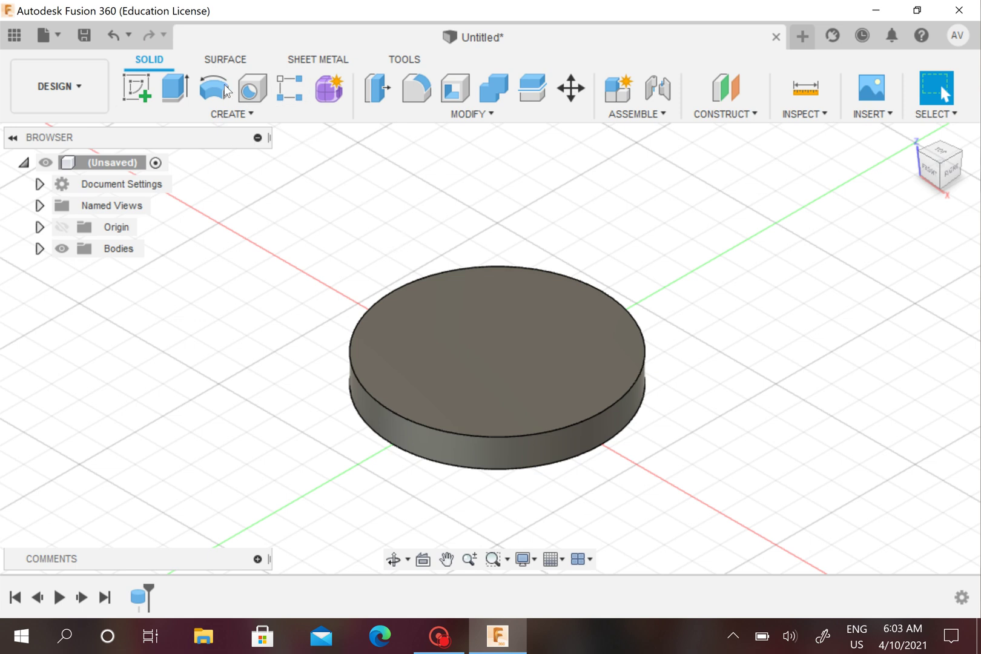
# Start a cylinder on the base's top face, centred on the origin, 100 mm in diameter
pyautogui.click(229, 114)
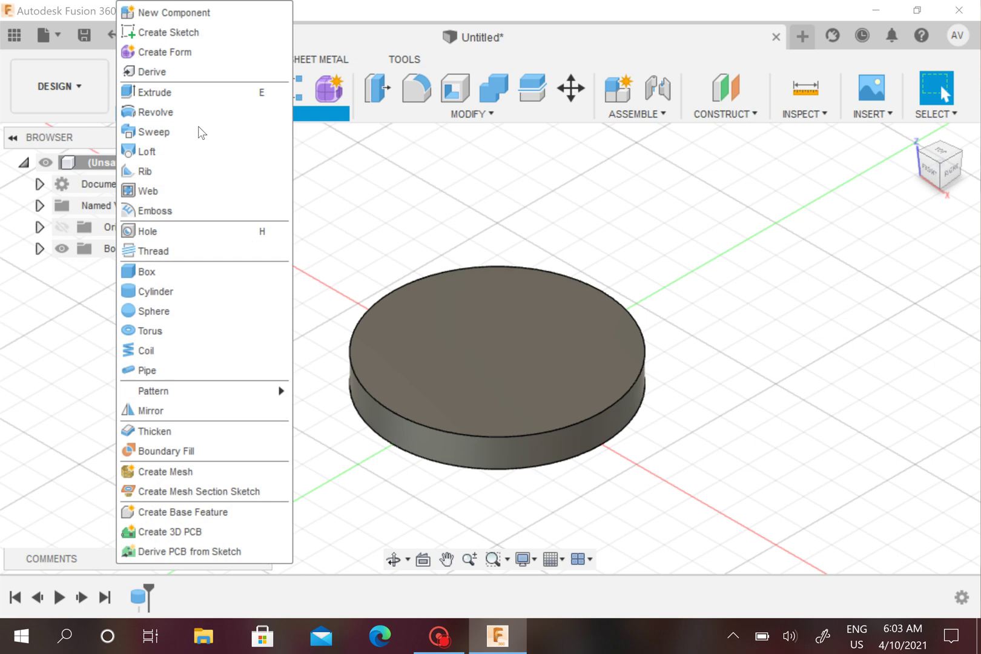
pyautogui.click(148, 271)
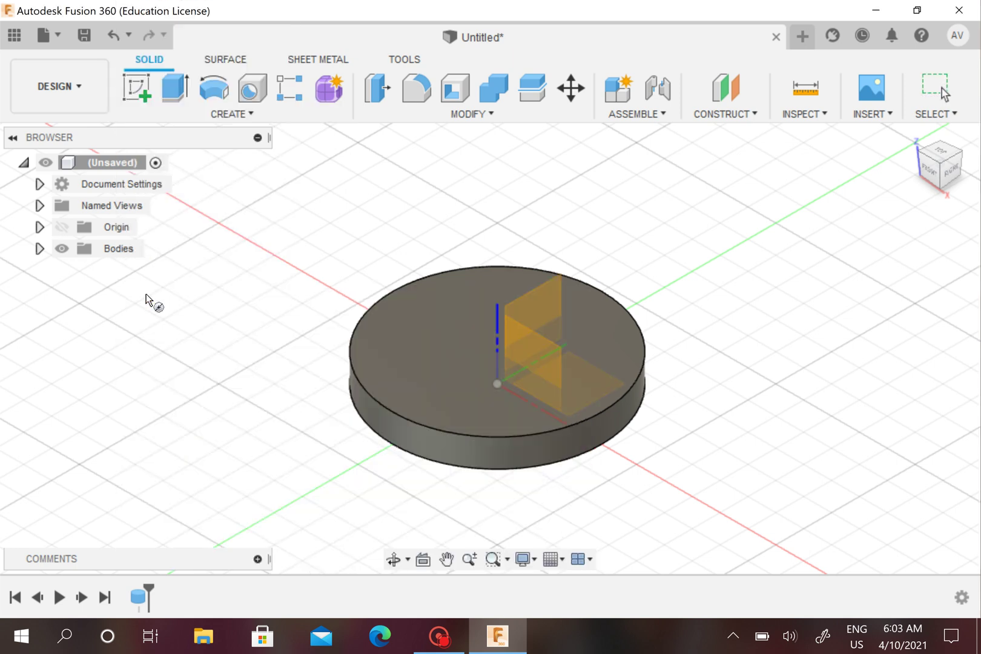
pyautogui.click(585, 392)
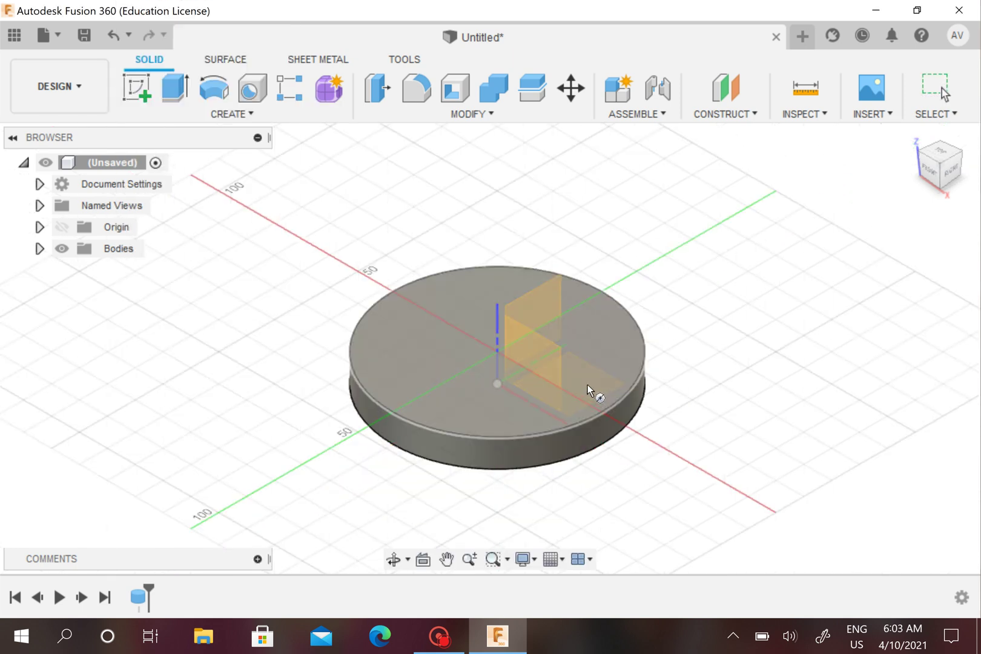
pyautogui.click(589, 376)
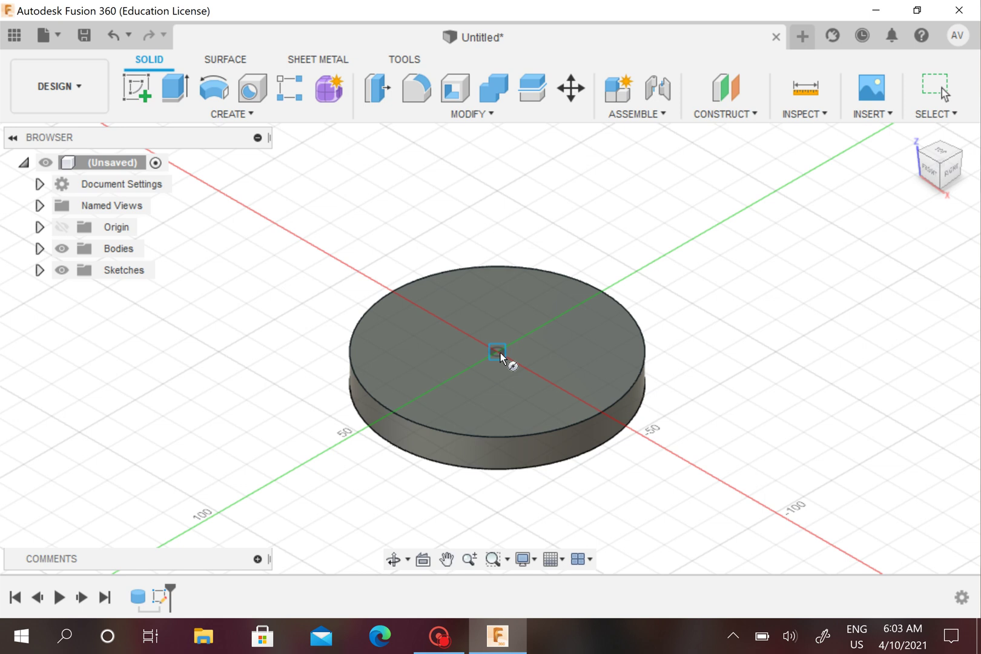
pyautogui.click(498, 353)
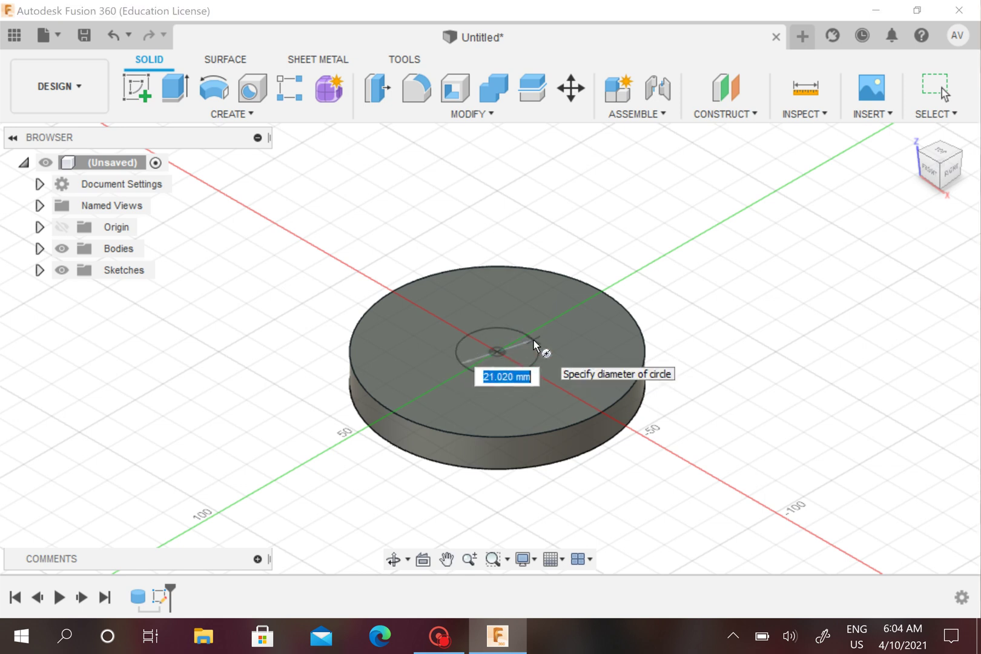
pyautogui.press('BackSpace')
pyautogui.write('100')
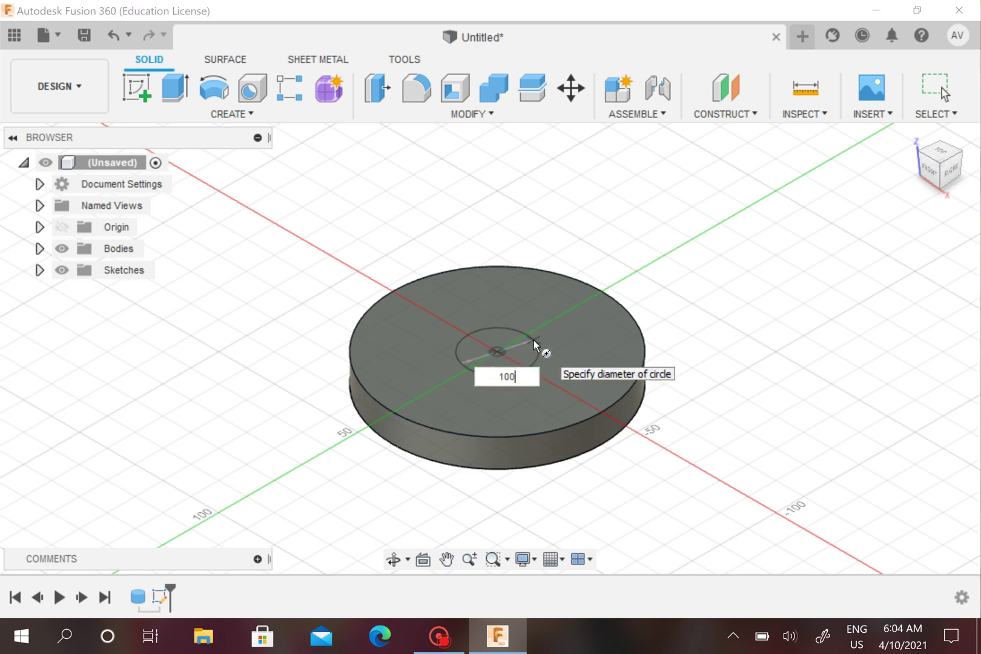
pyautogui.press('Tab')
pyautogui.press('Return')
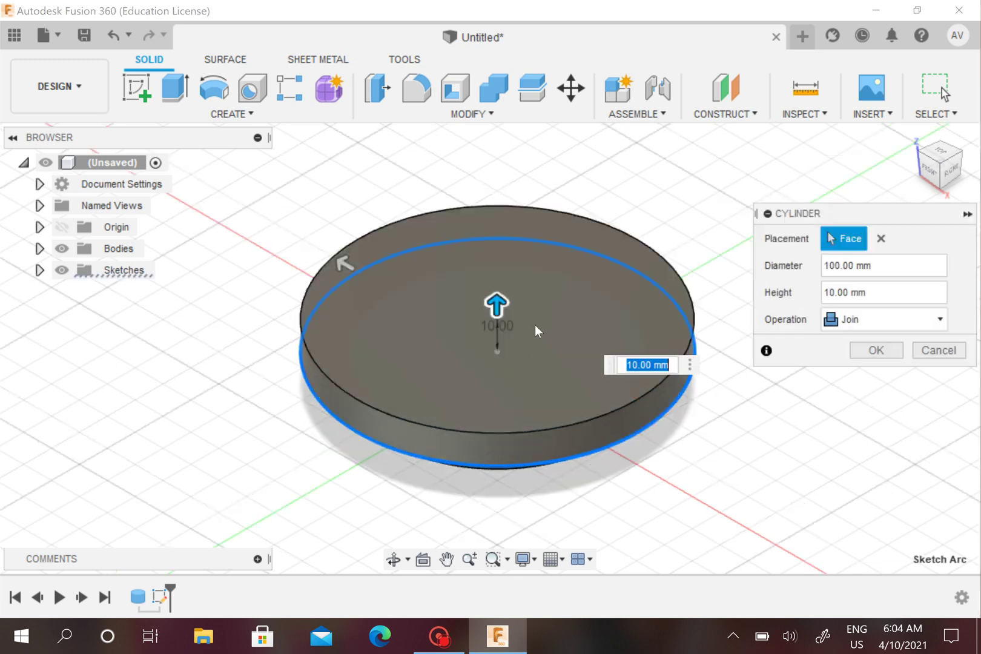
# Stretch the new cylinder to 70 mm tall and join it onto the base
pyautogui.click(940, 167)
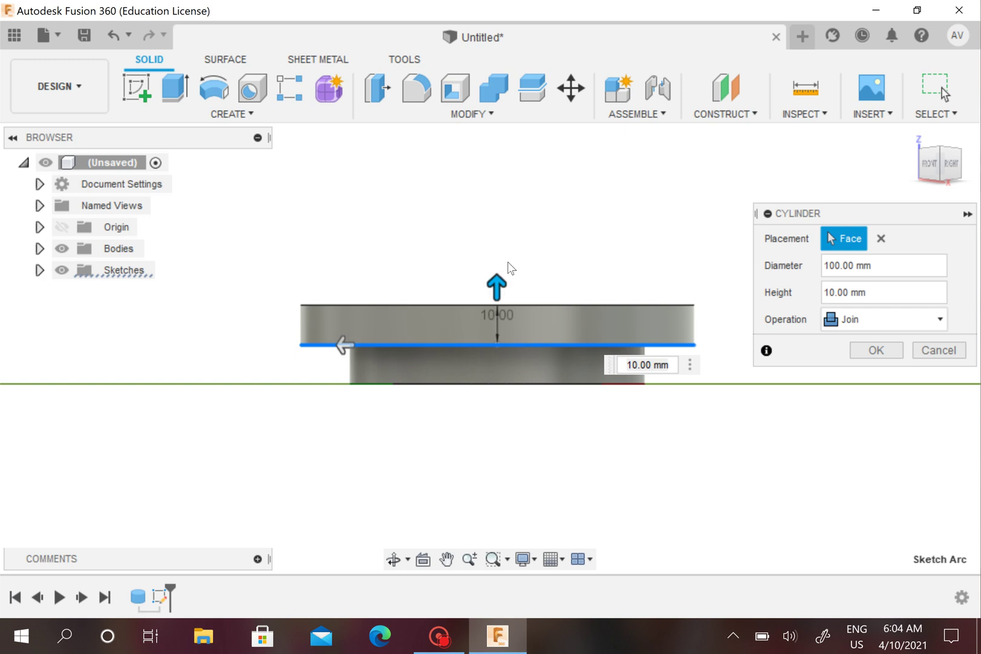
pyautogui.click(915, 136)
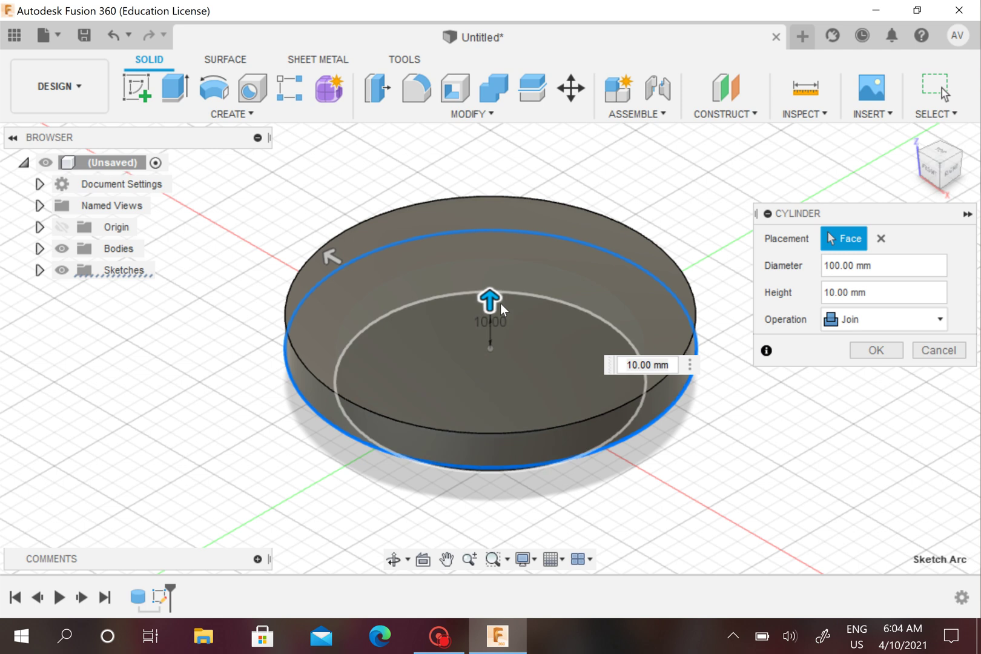
pyautogui.moveTo(493, 300); pyautogui.dragTo(493, 192)
pyautogui.scroll(-2, 493, 192)
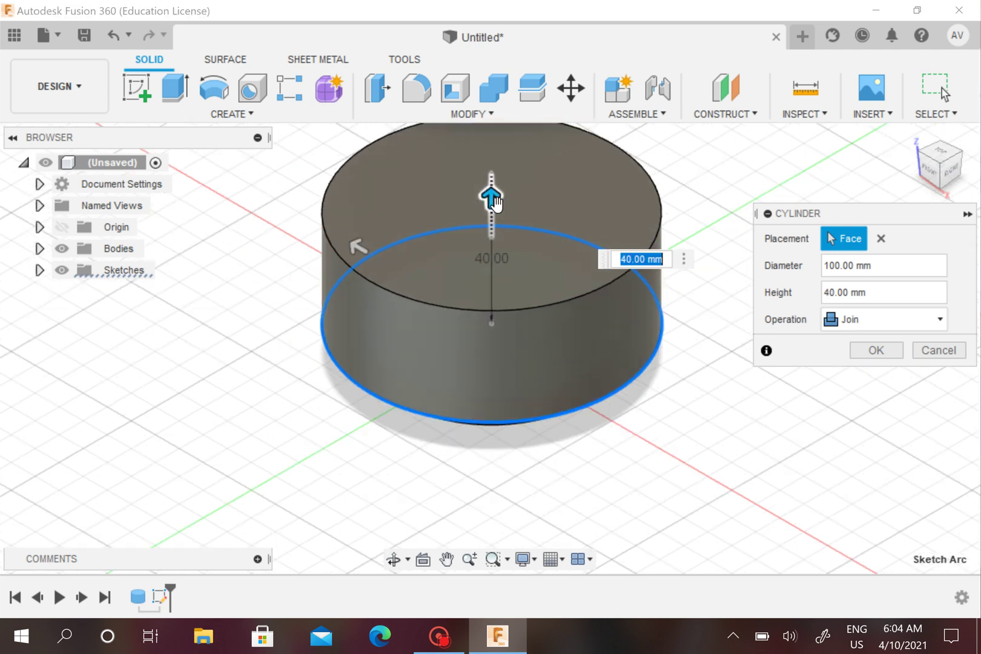
pyautogui.moveTo(494, 219); pyautogui.dragTo(483, 292, button='middle')
pyautogui.moveTo(486, 252); pyautogui.dragTo(484, 191)
pyautogui.click(940, 175)
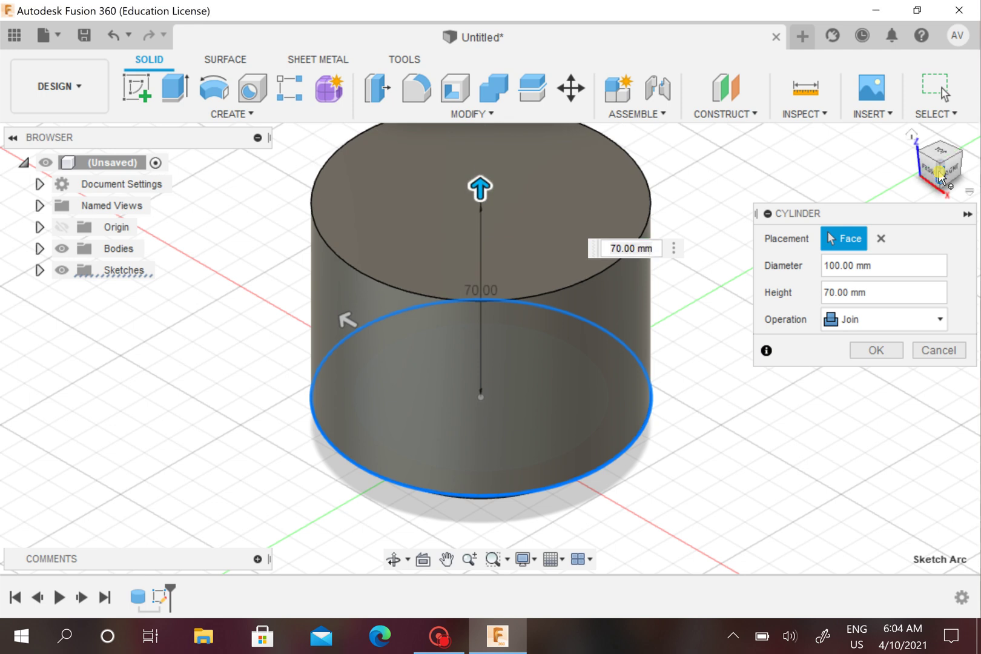
pyautogui.click(911, 136)
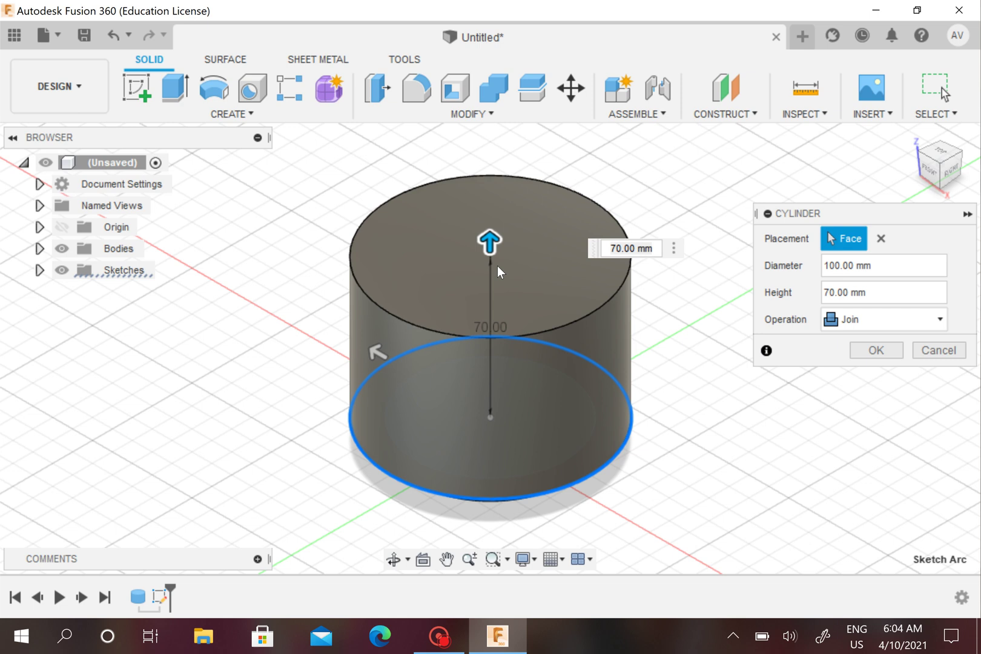
pyautogui.click(875, 351)
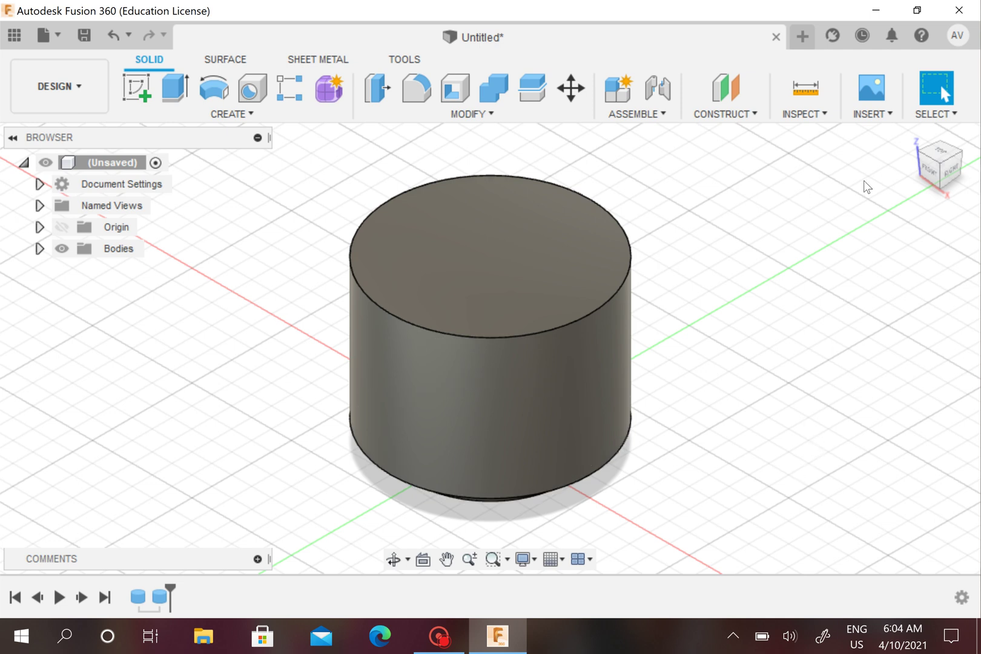
# Fillet the 100 mm cylinder's bottom edge with a 25 mm radius
pyautogui.click(941, 181)
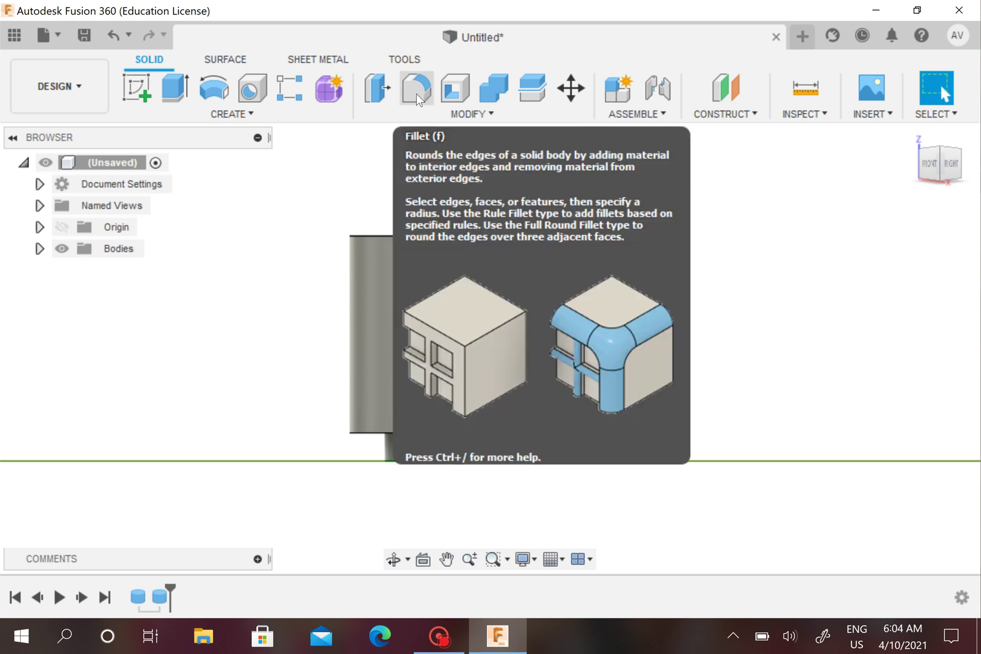
pyautogui.click(418, 96)
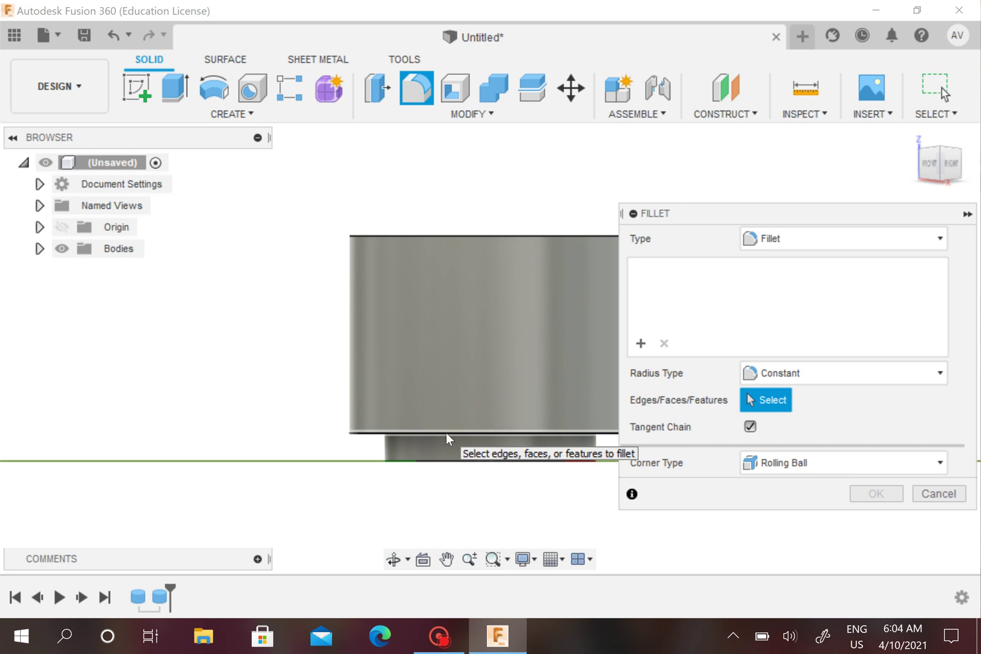
pyautogui.click(446, 432)
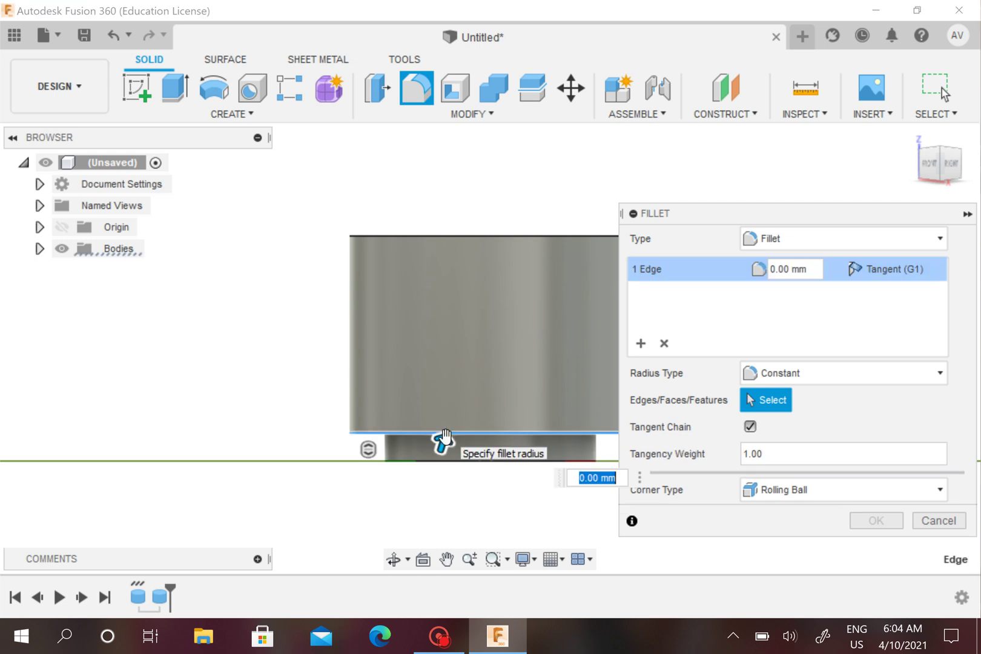
pyautogui.moveTo(442, 444); pyautogui.dragTo(455, 423)
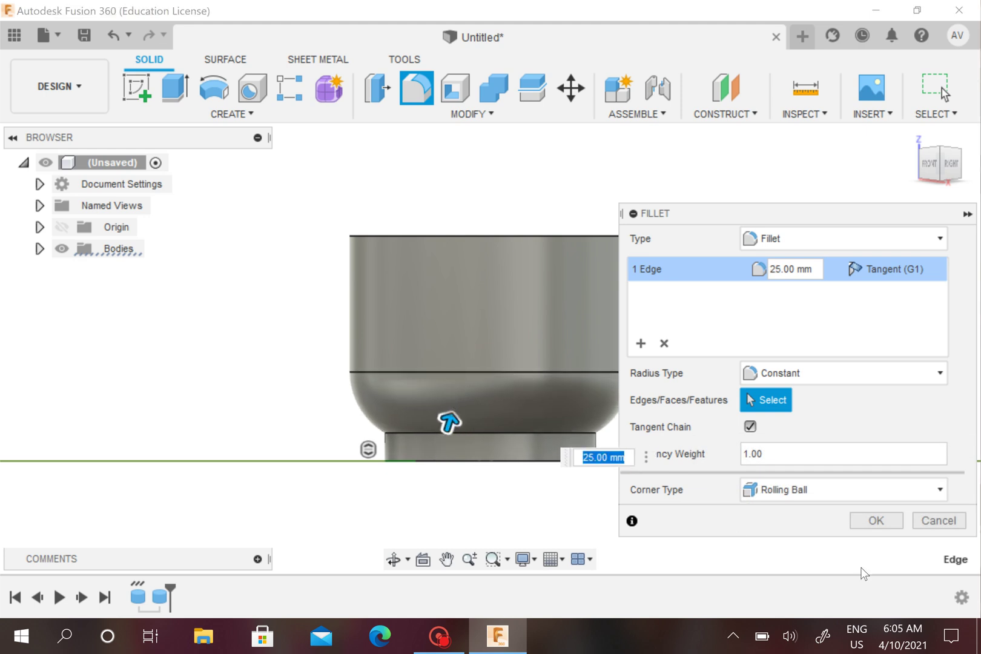
pyautogui.click(875, 522)
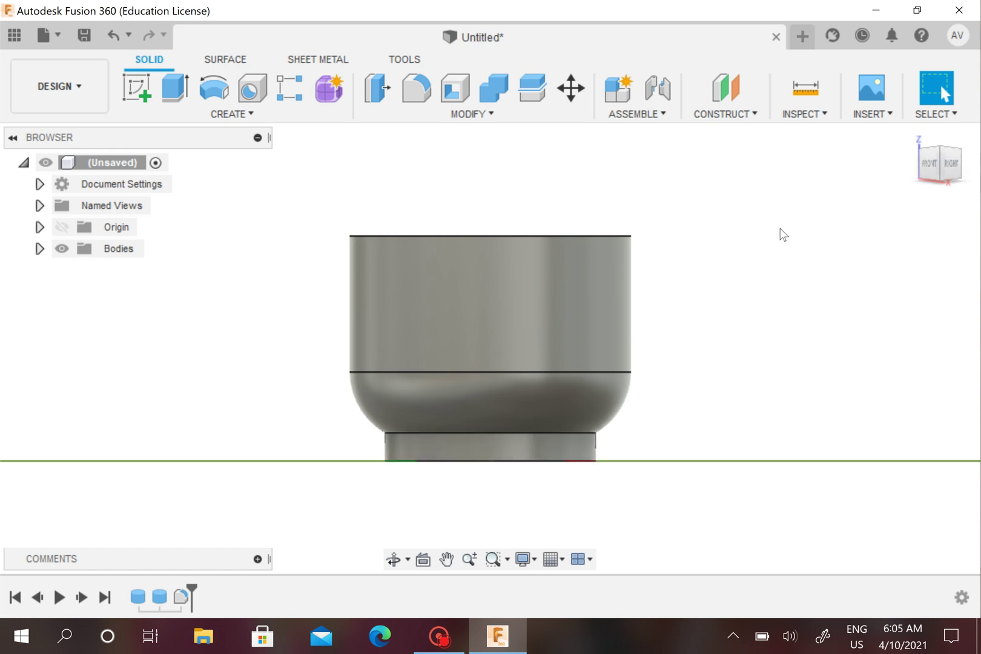
pyautogui.click(911, 134)
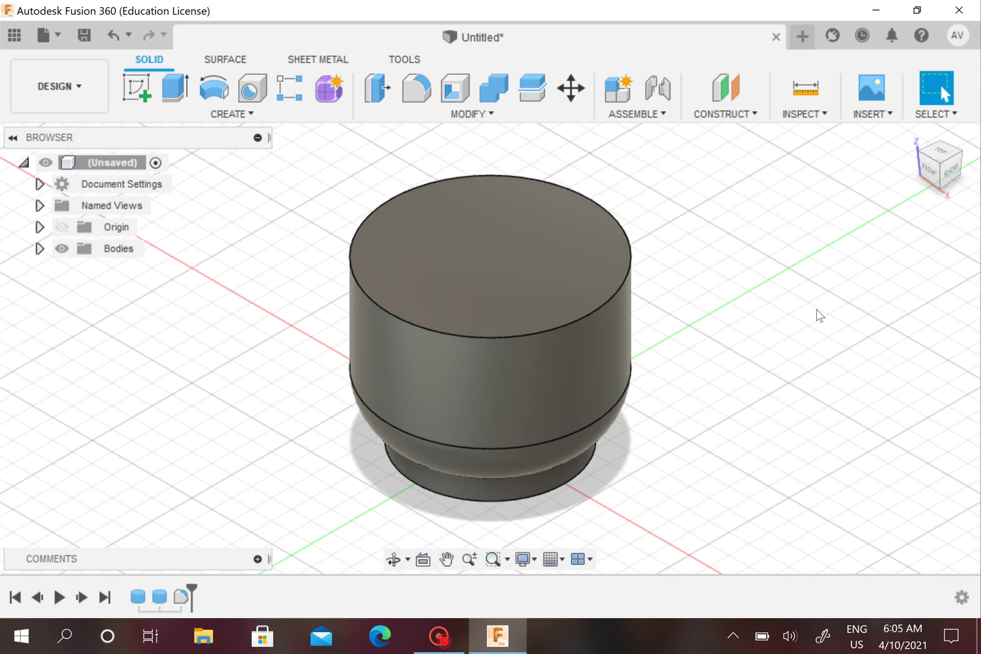
# Place a hole on the top face, centred on the origin, 80 mm in diameter
pyautogui.click(253, 90)
pyautogui.click(493, 253)
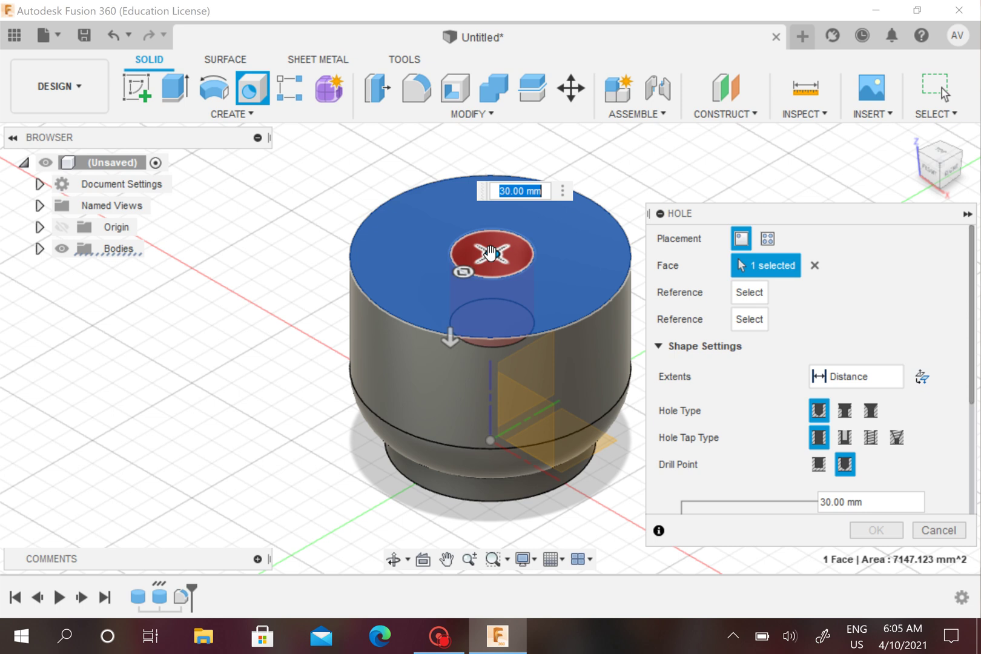
pyautogui.click(944, 159)
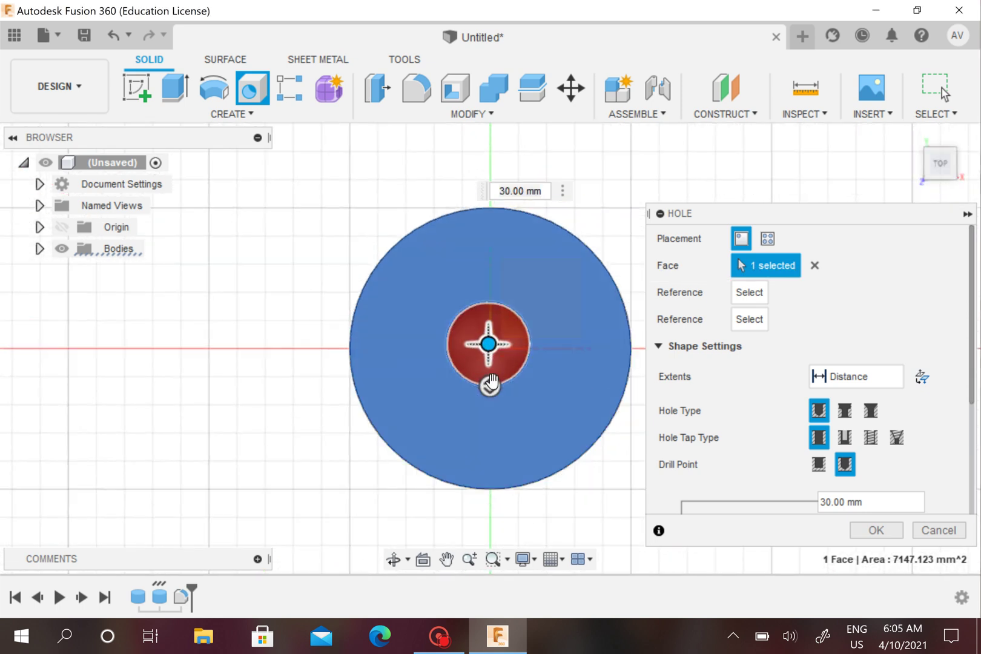
pyautogui.moveTo(486, 343); pyautogui.dragTo(491, 352)
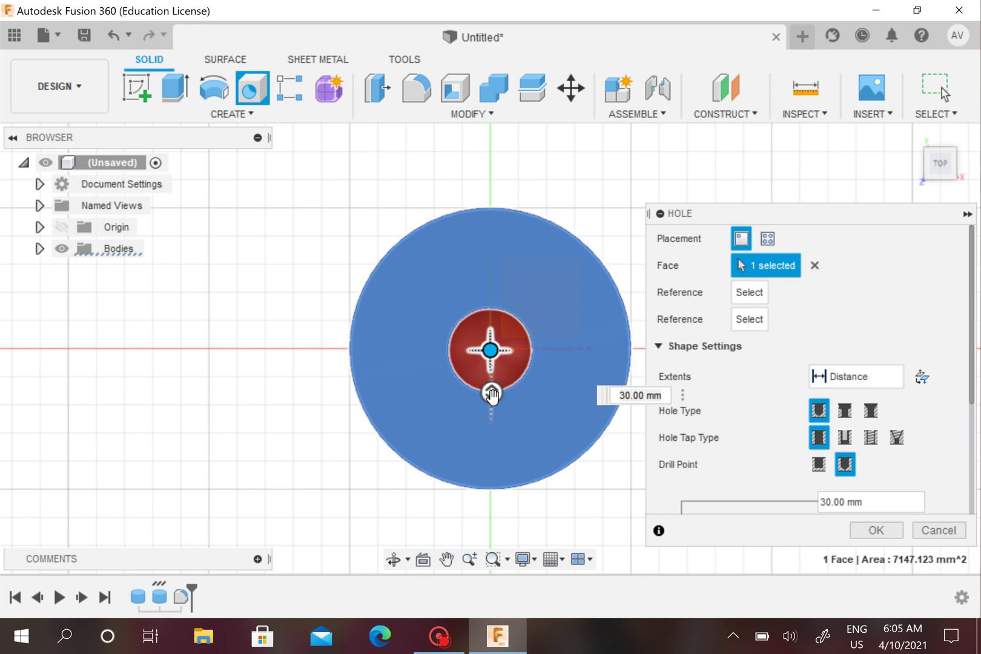
pyautogui.moveTo(491, 394); pyautogui.dragTo(491, 464)
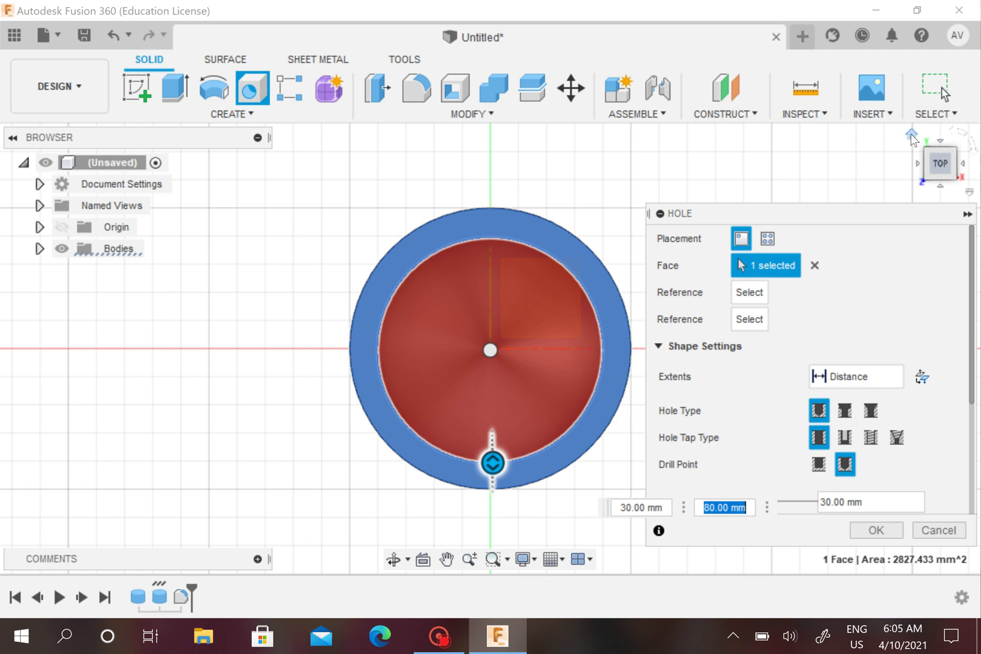
pyautogui.click(911, 135)
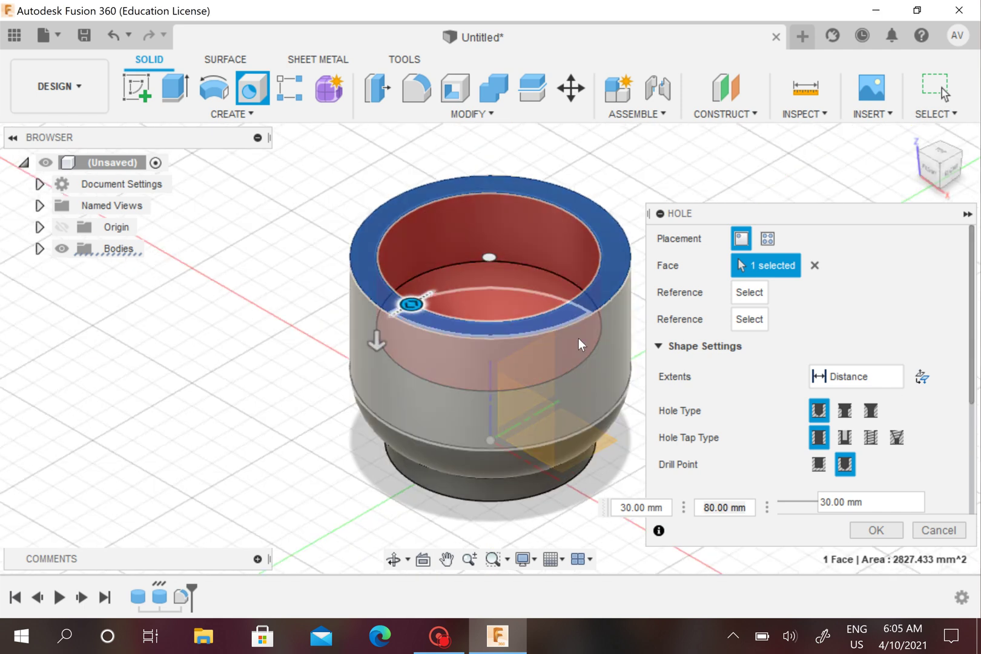
# Give the hole a flat drill point and 60 mm depth, then confirm it
pyautogui.click(940, 180)
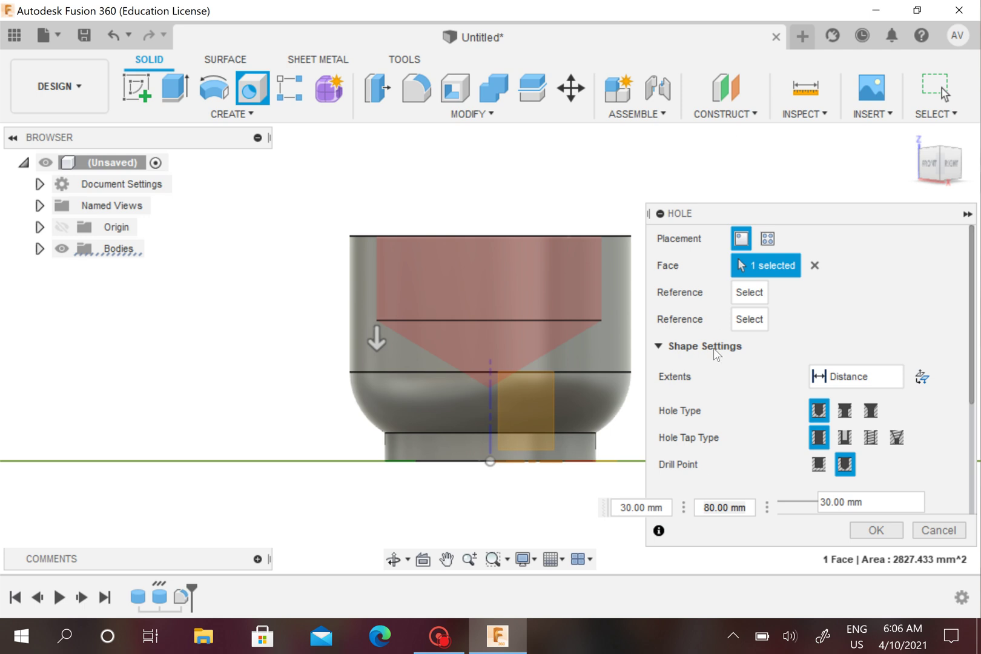
pyautogui.click(818, 464)
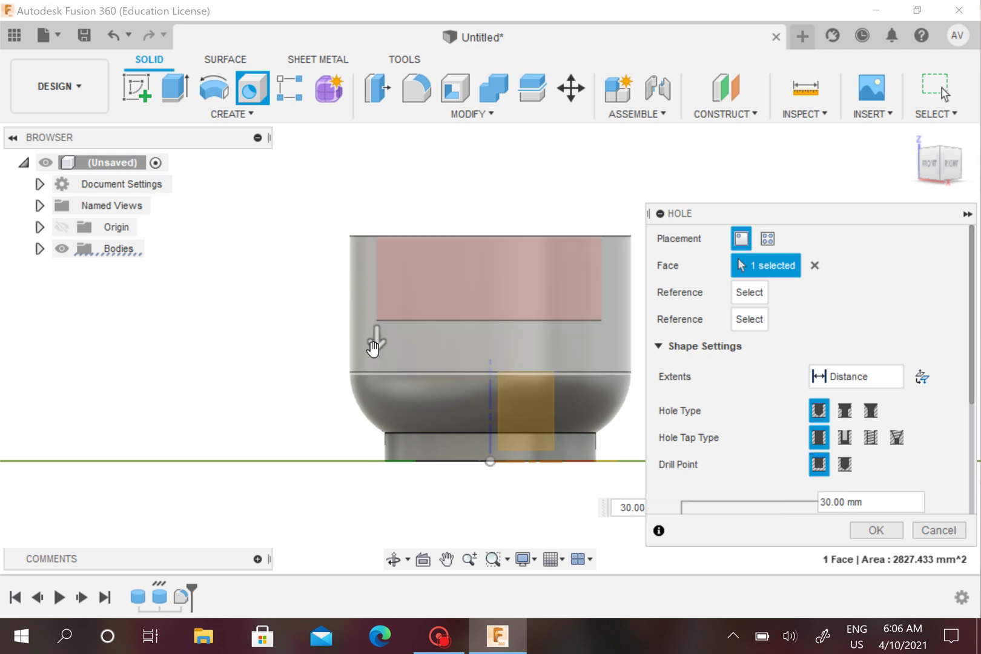
pyautogui.moveTo(375, 340); pyautogui.dragTo(376, 424)
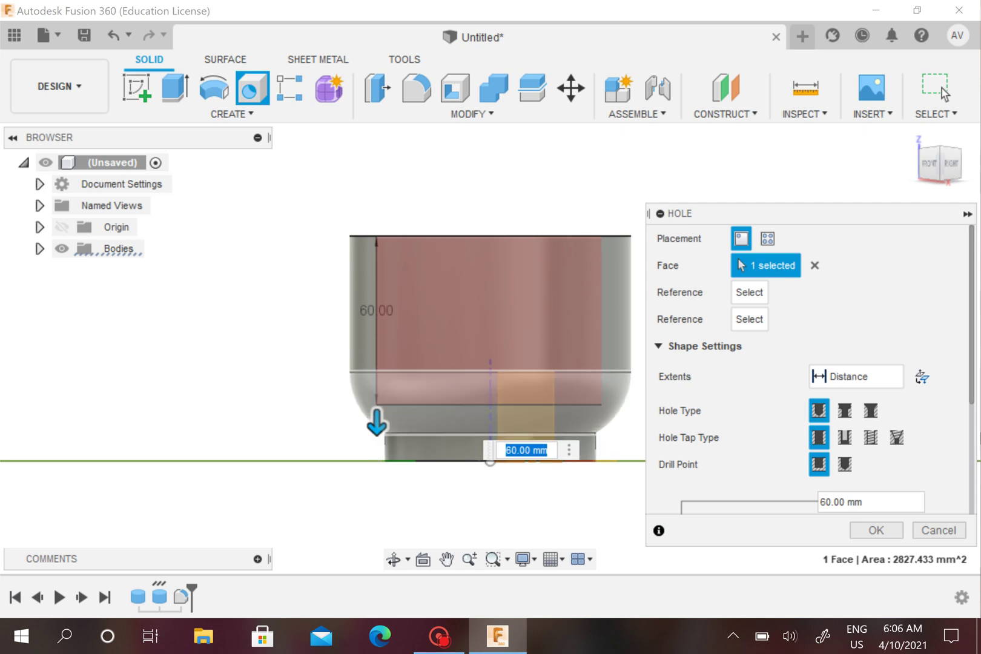
pyautogui.moveTo(972, 380); pyautogui.dragTo(970, 480)
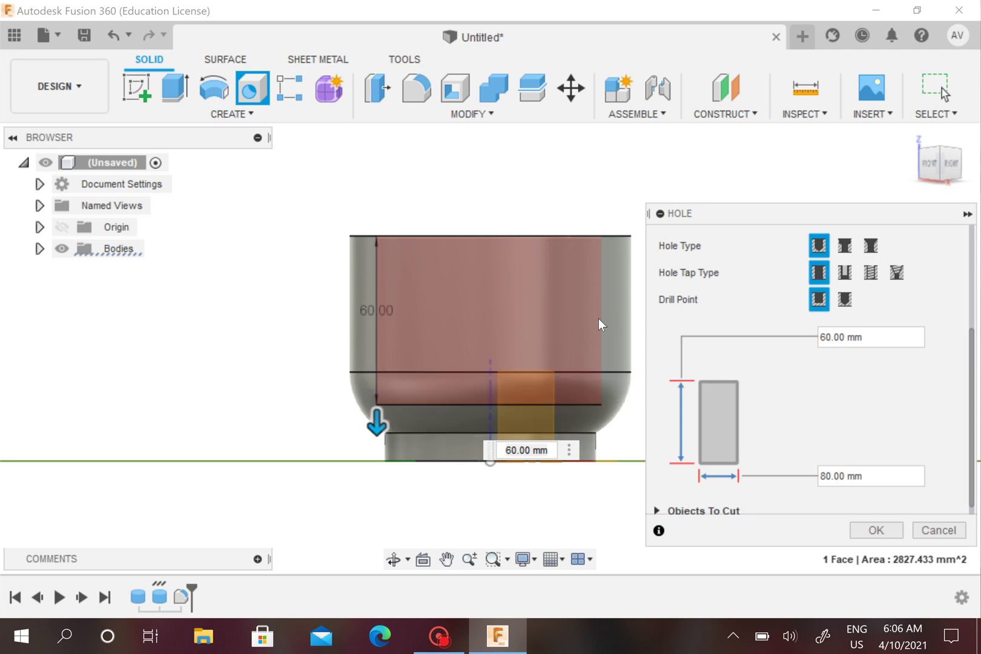
pyautogui.click(877, 530)
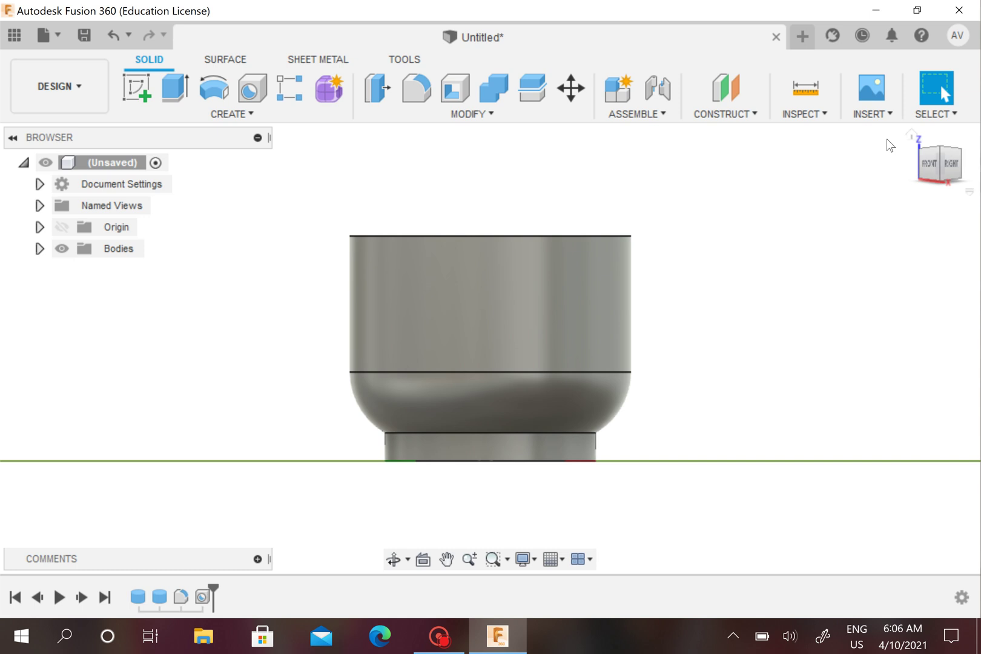
# Return to the home view and start another Fillet command
pyautogui.click(911, 134)
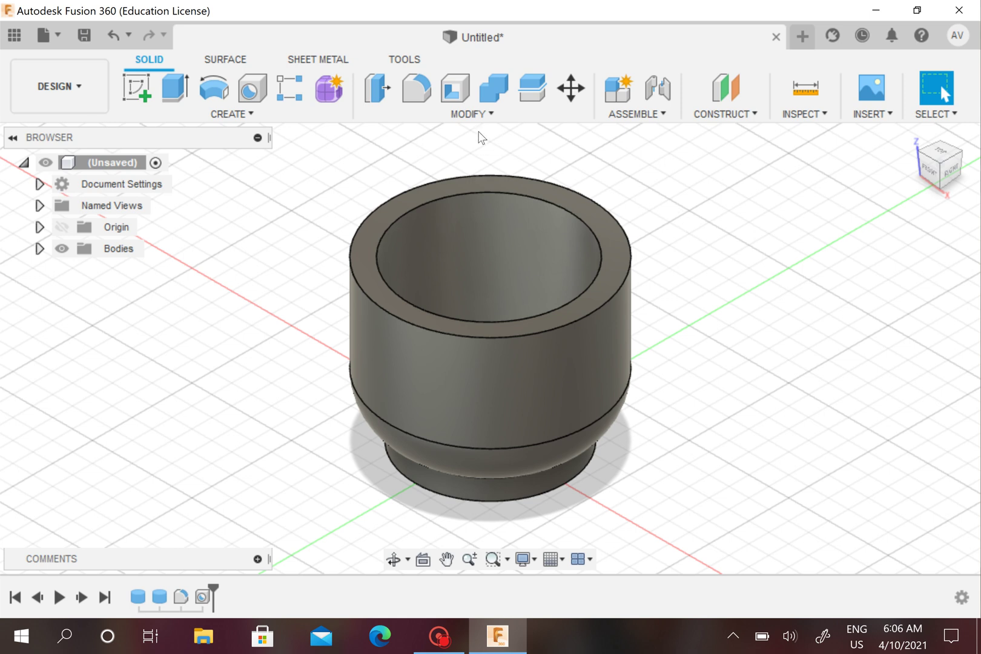
pyautogui.click(420, 96)
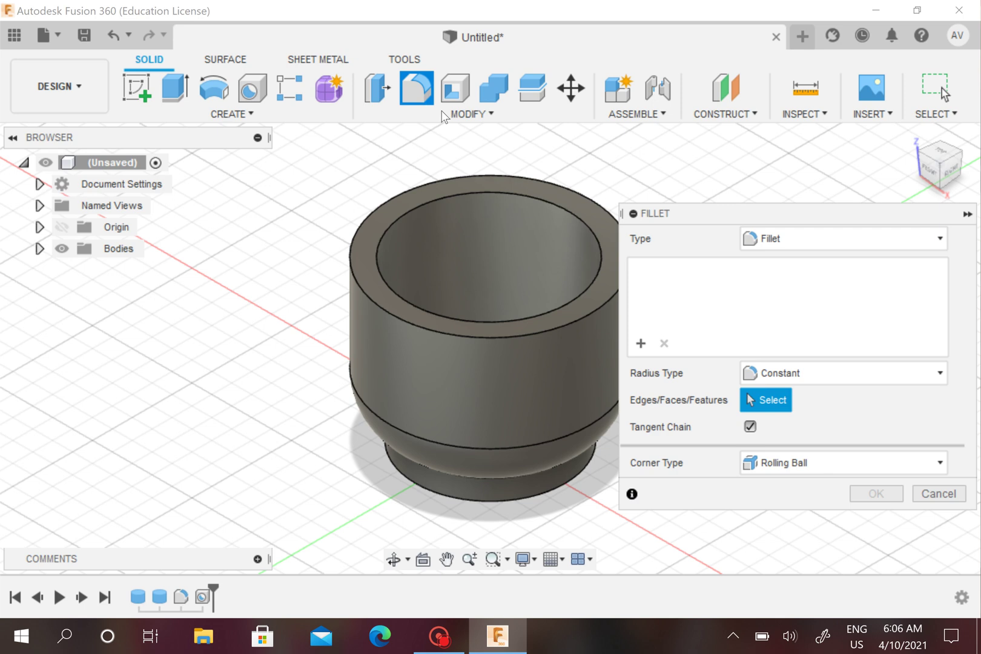
# Round the cup's top rim edge with a 10 mm fillet
pyautogui.click(512, 194)
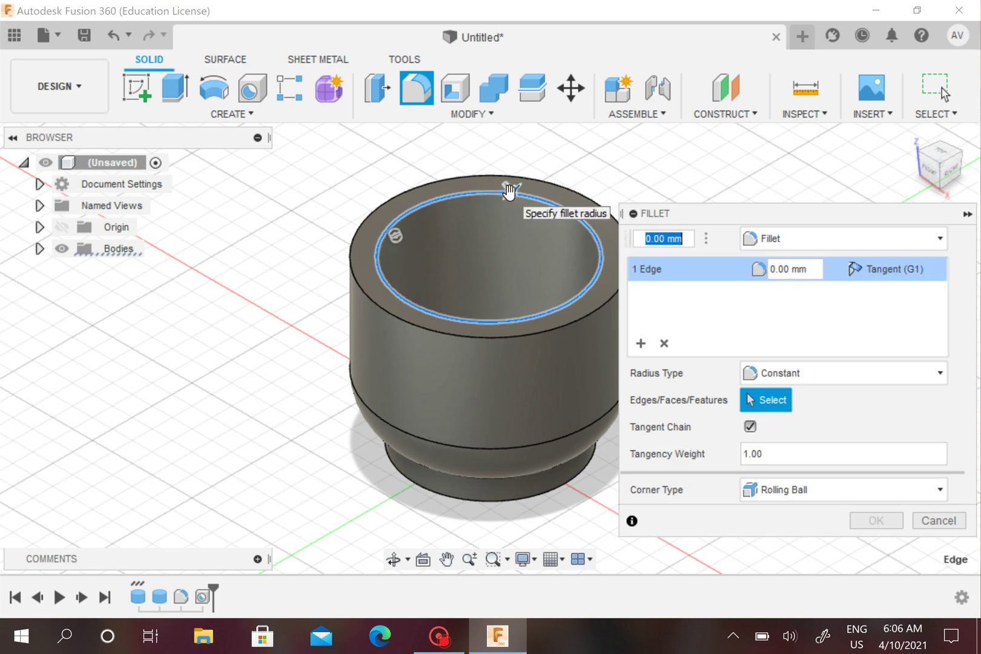
pyautogui.moveTo(508, 192)
pyautogui.mouseDown()
pyautogui.moveTo(514, 199)
pyautogui.moveTo(510, 192)
pyautogui.mouseUp()
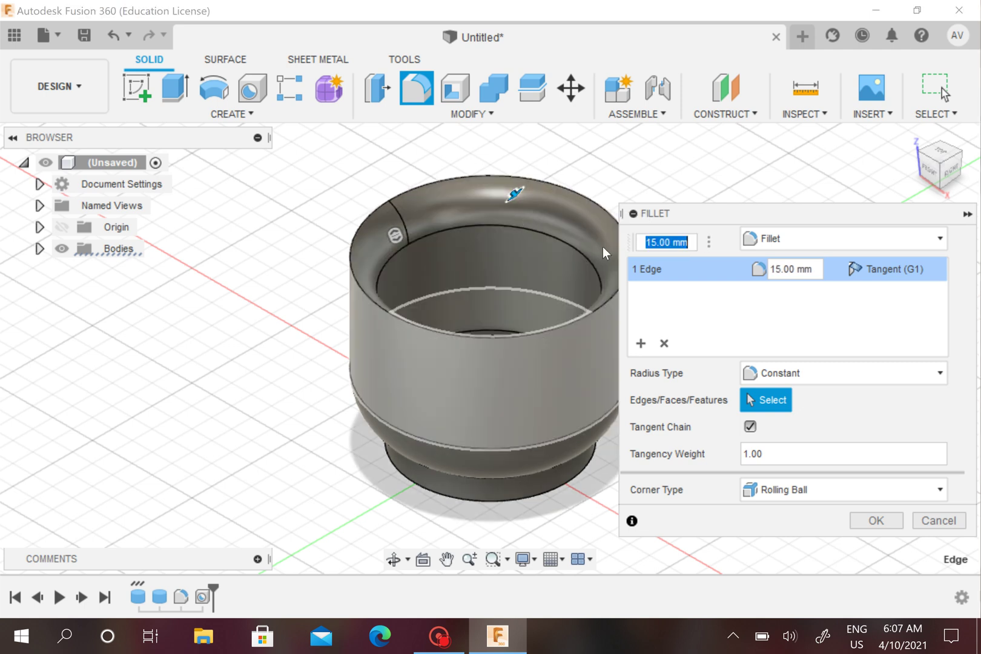
pyautogui.write('10')
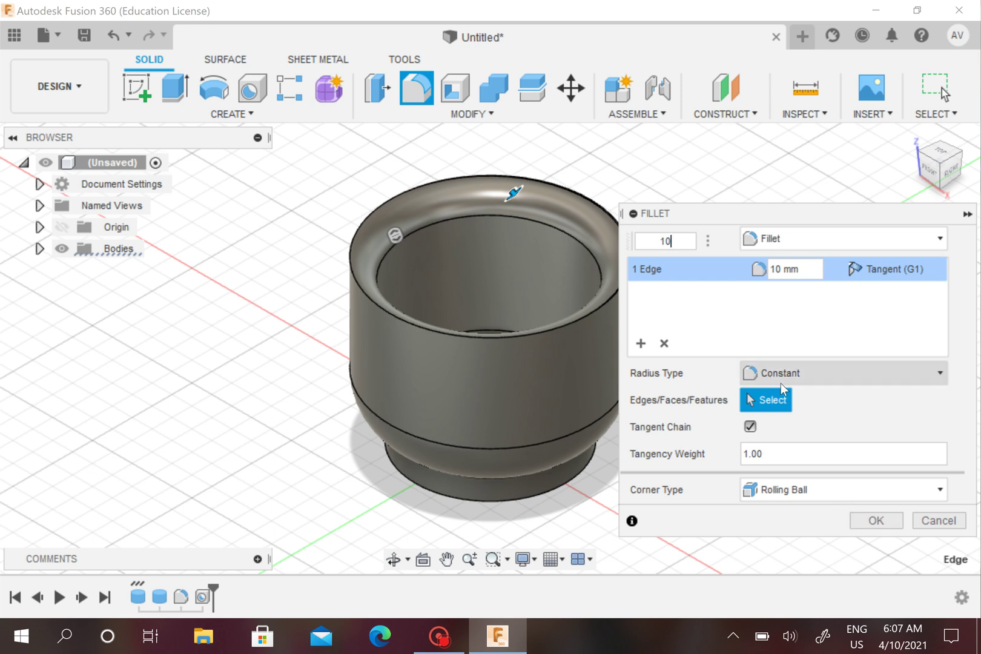
pyautogui.click(872, 520)
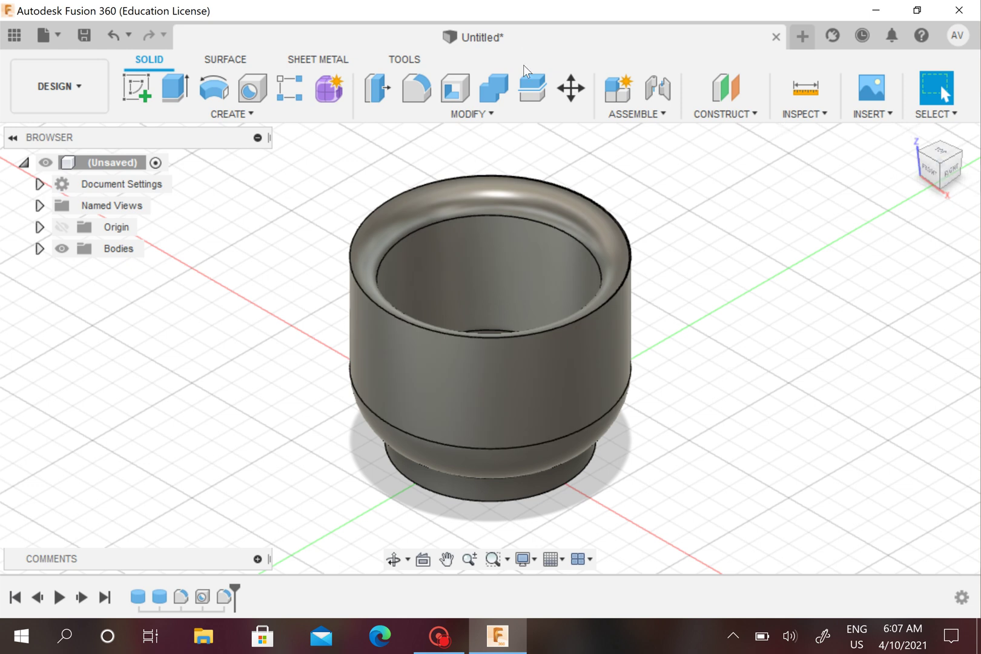
# Begin a sketch on the vertical XZ origin plane, panning to make room beside the cup
pyautogui.click(219, 121)
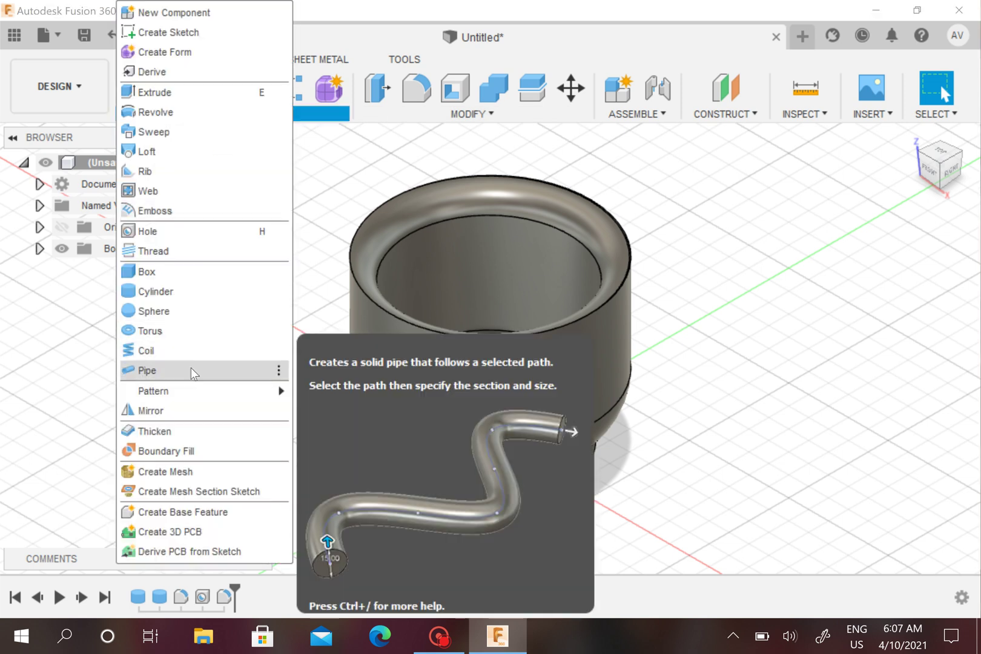
pyautogui.click(77, 365)
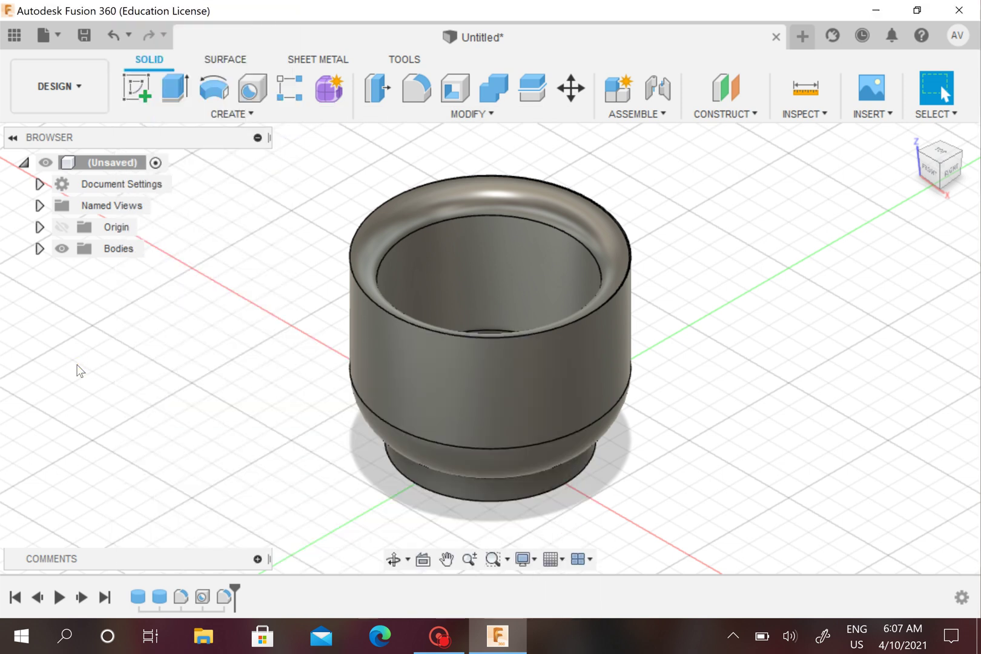
pyautogui.click(134, 80)
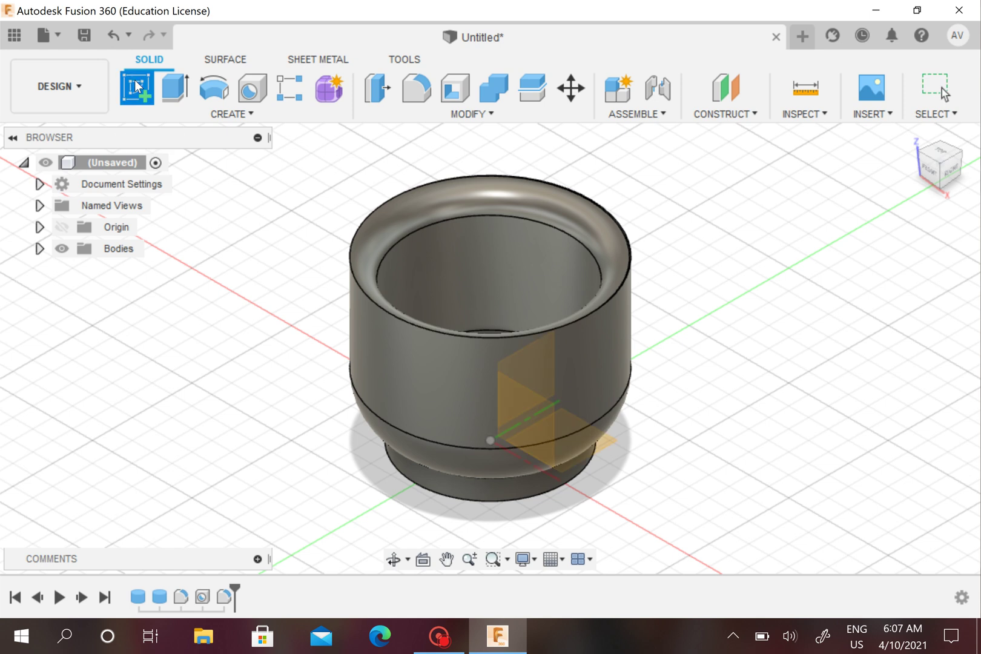
pyautogui.click(533, 411)
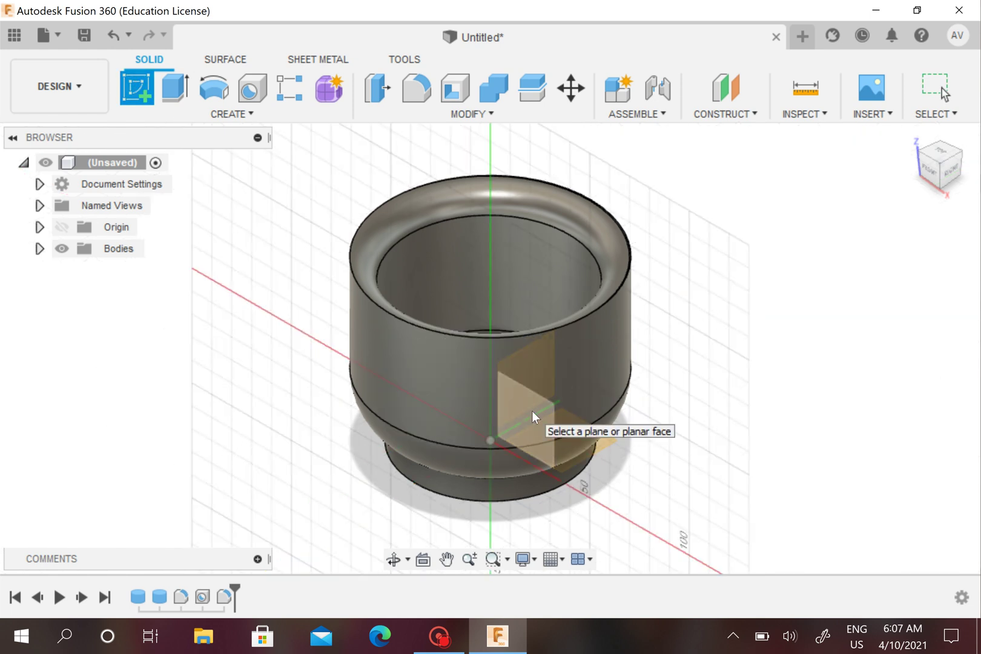
pyautogui.click(533, 411)
pyautogui.moveTo(655, 316)
pyautogui.mouseDown(button='middle')
pyautogui.moveTo(525, 339)
pyautogui.moveTo(381, 224)
pyautogui.mouseUp(button='middle')
pyautogui.scroll(3, 521, 324)
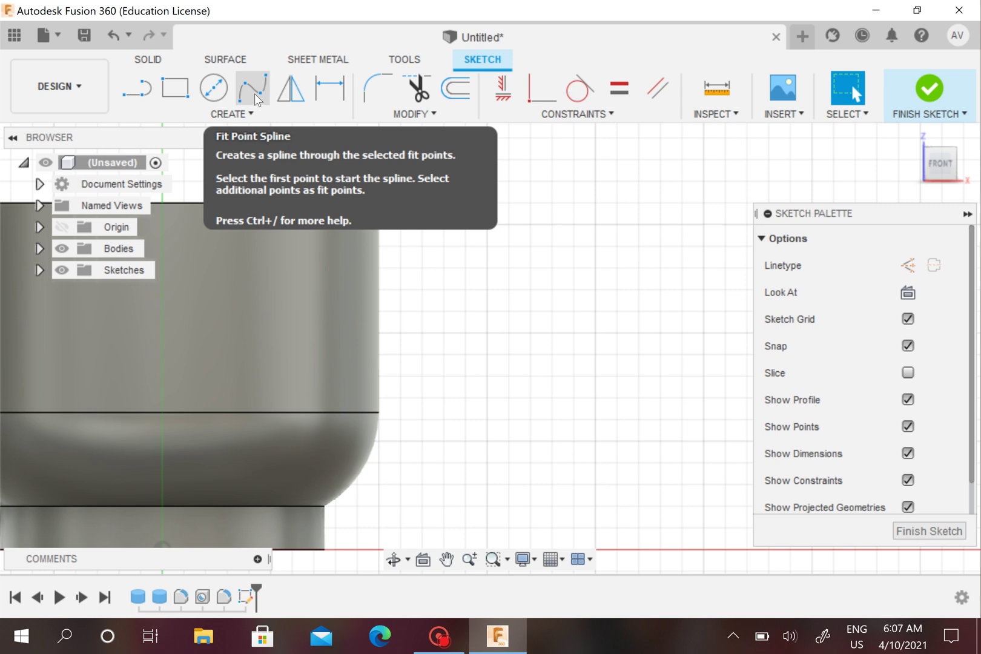
# Draw a fit-point spline from the cup's upper side, arcing out and down to its lower side
pyautogui.click(254, 95)
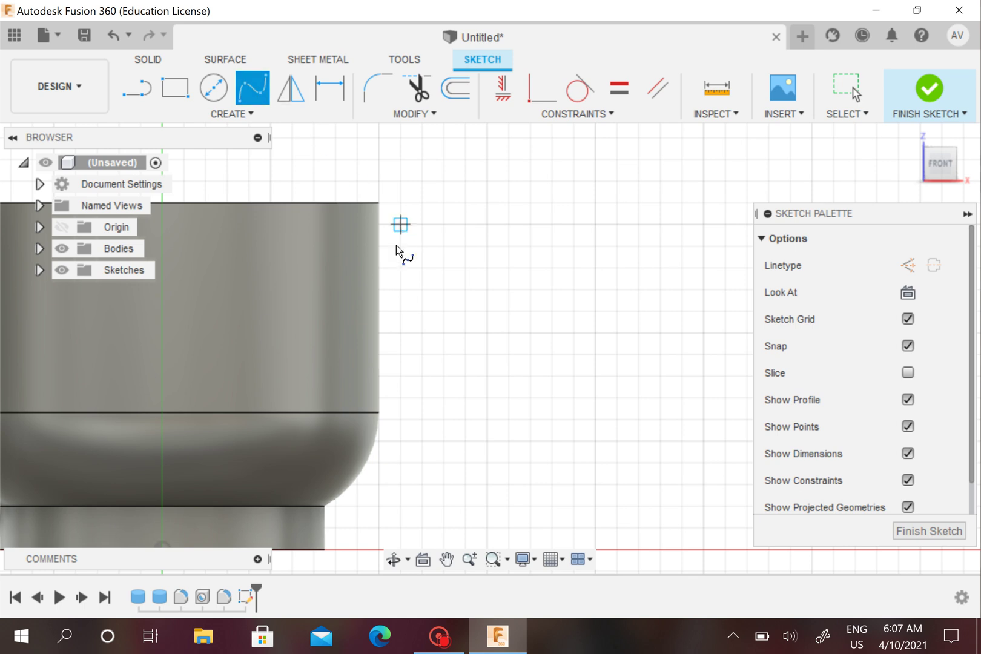
pyautogui.click(379, 247)
pyautogui.click(401, 225)
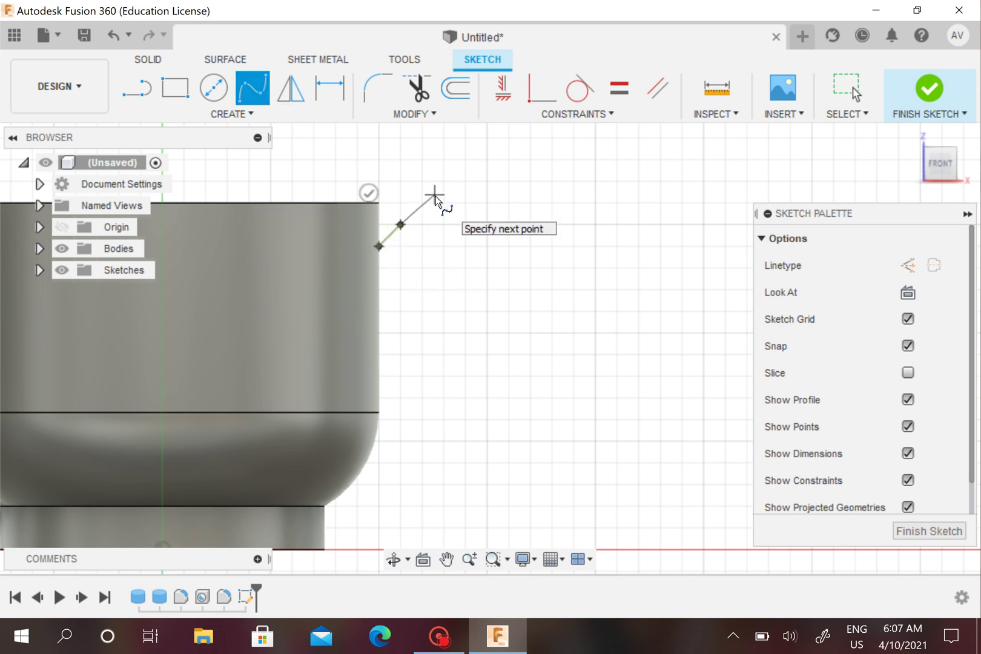
pyautogui.click(443, 203)
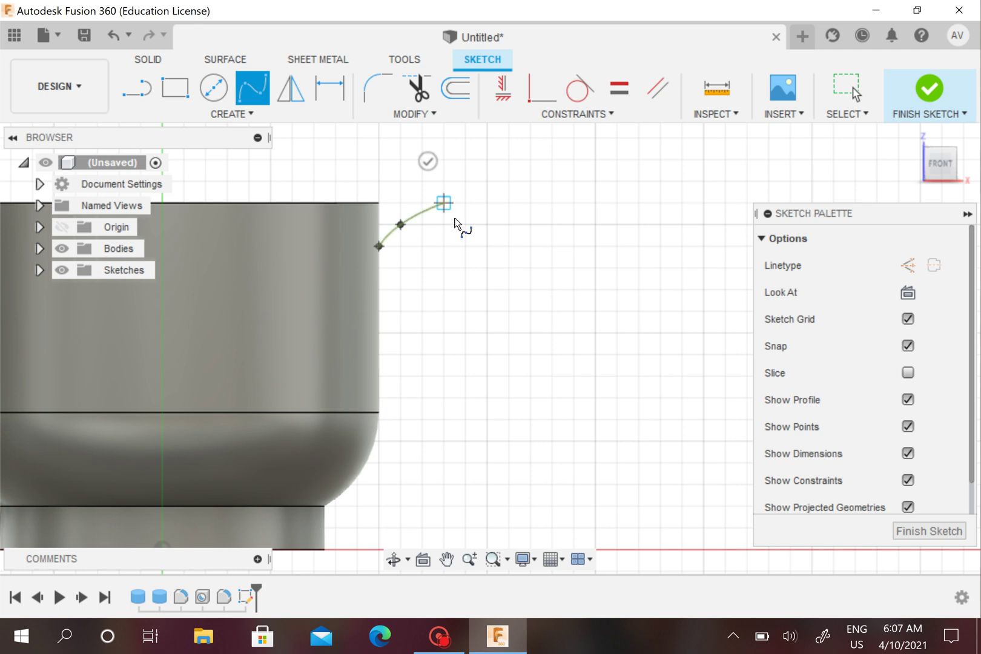
pyautogui.click(513, 256)
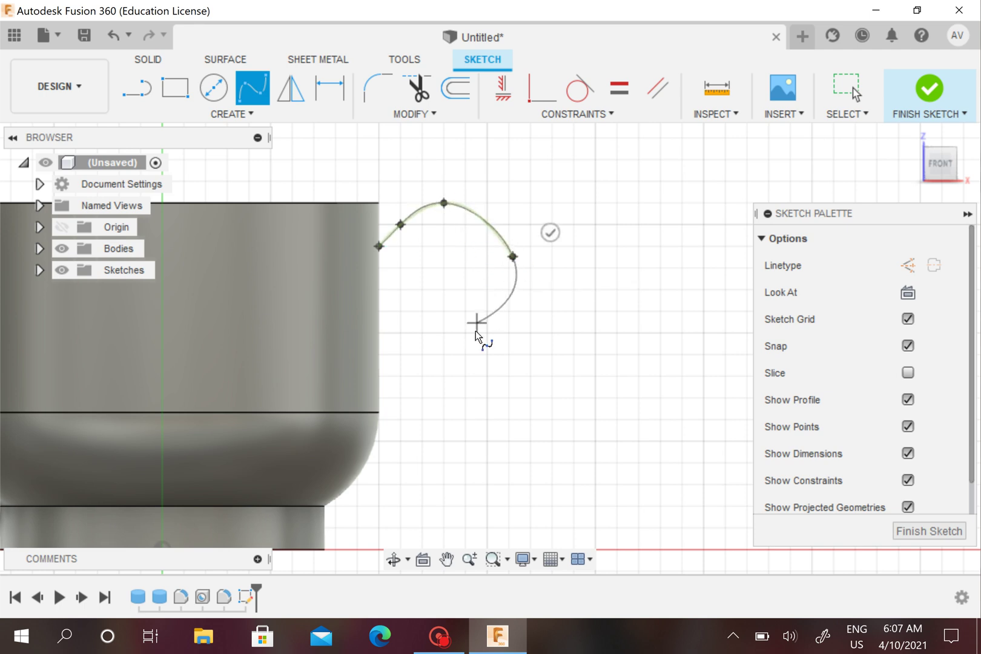
pyautogui.hotkey('ctrl', 'z')
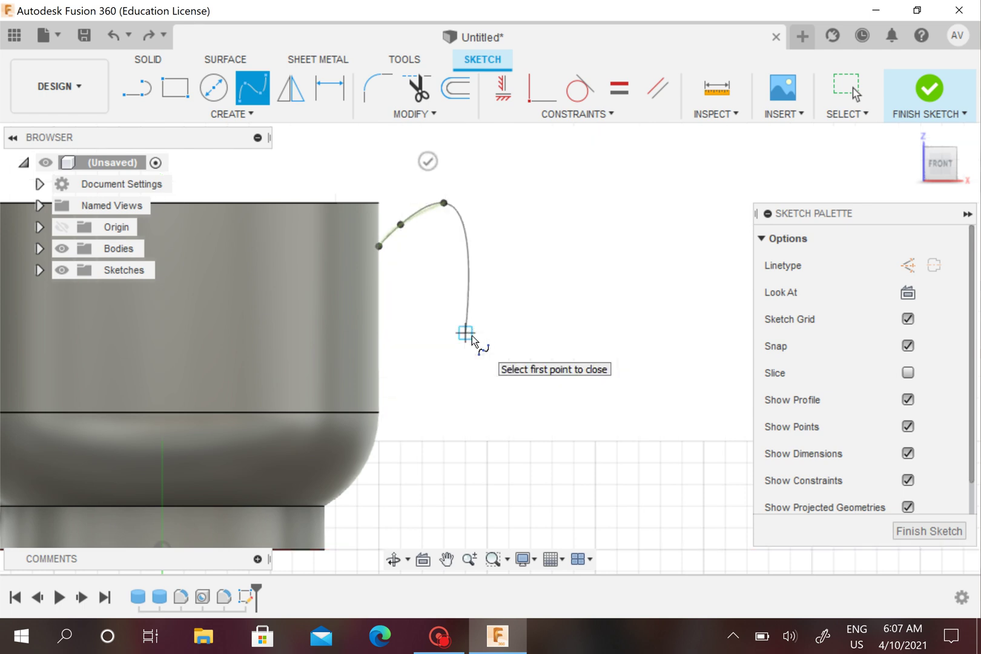
pyautogui.click(474, 280)
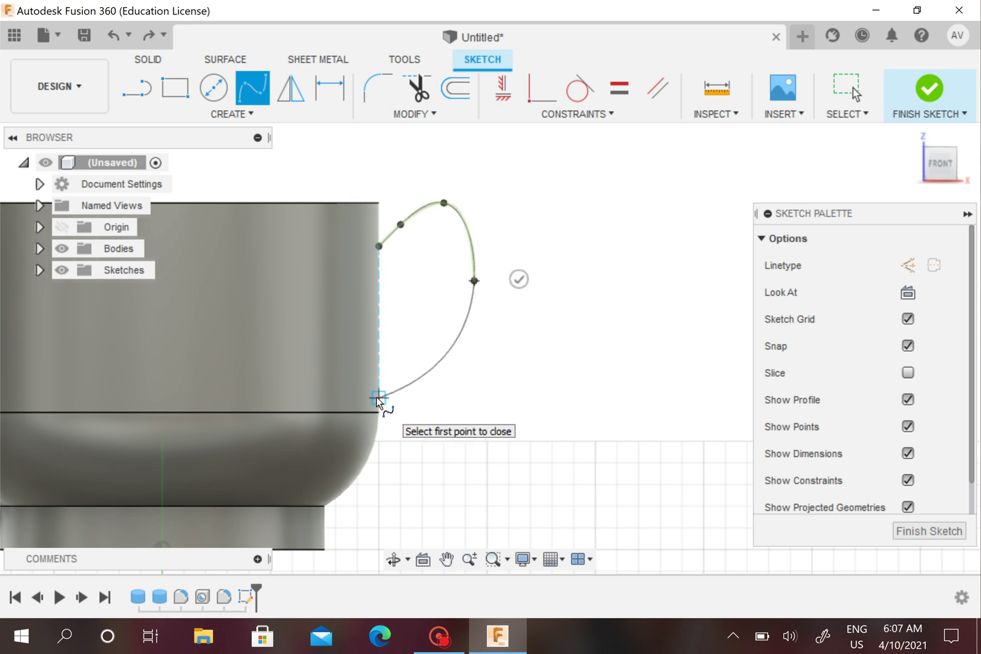
pyautogui.click(377, 398)
pyautogui.press('Return')
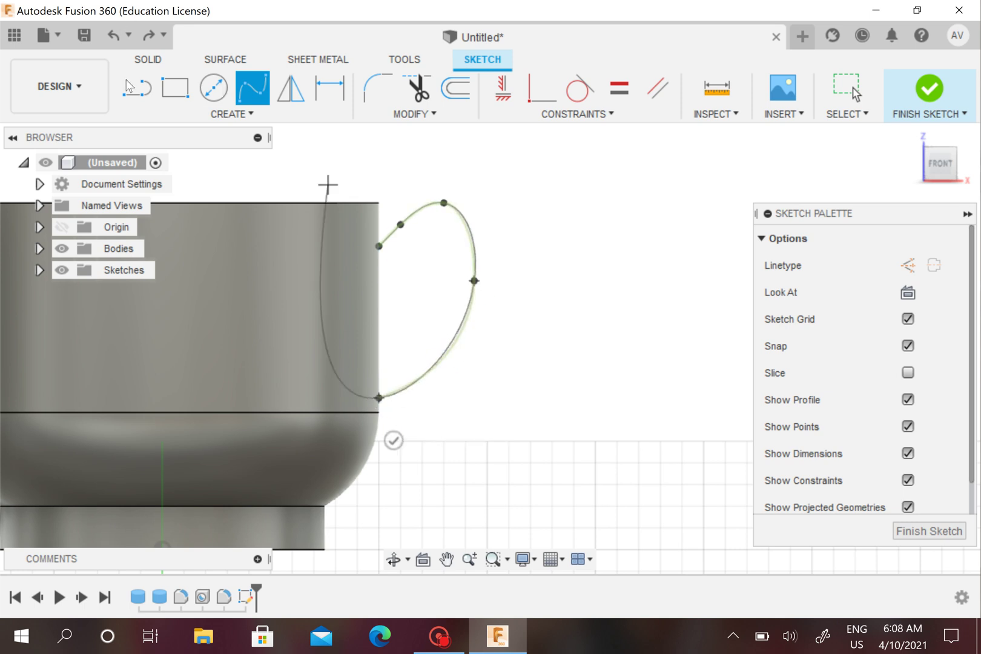
# Add short straight lines at both spline ends and finish the sketch
pyautogui.press('l')
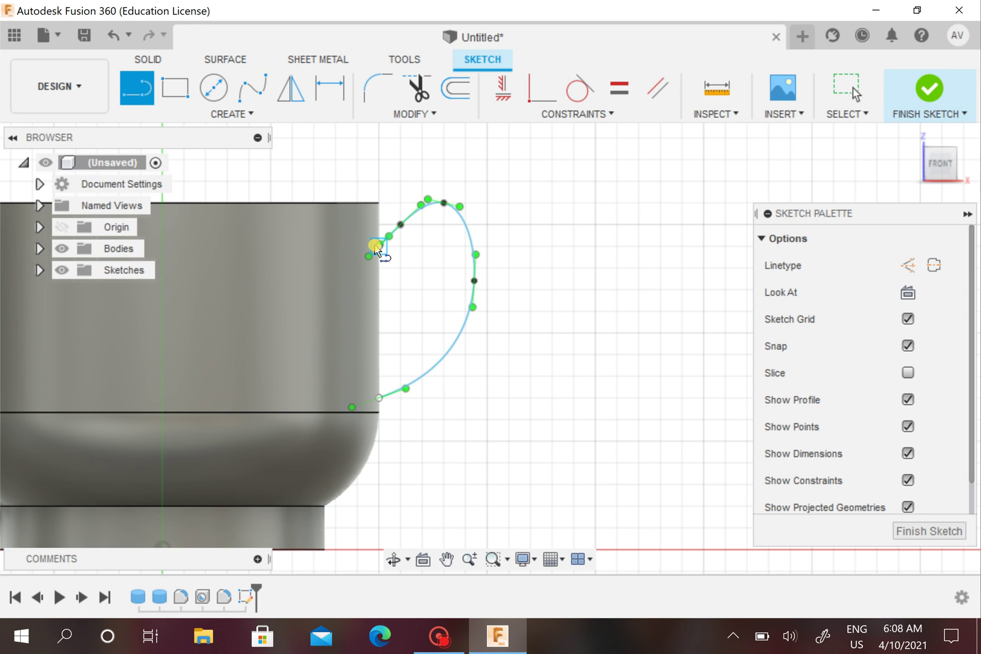
pyautogui.click(372, 247)
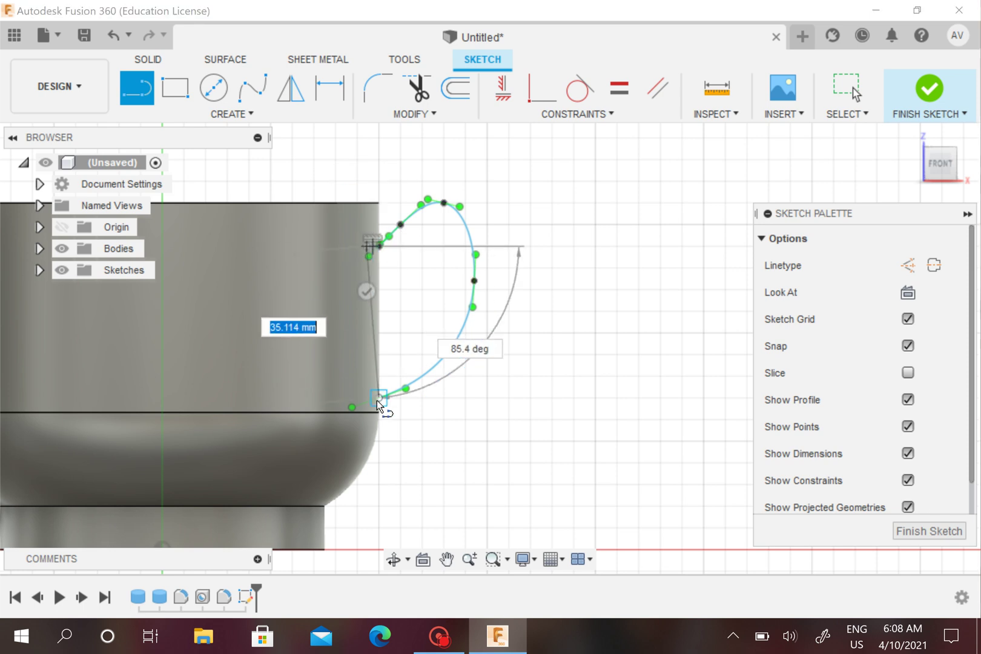
pyautogui.click(242, 90)
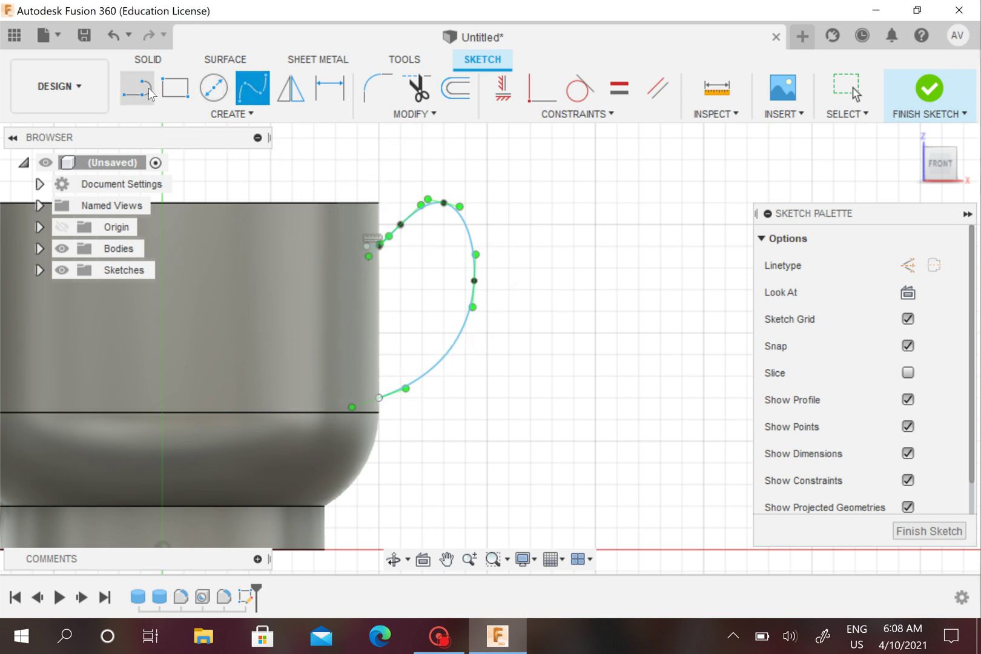
pyautogui.press('l')
pyautogui.click(379, 396)
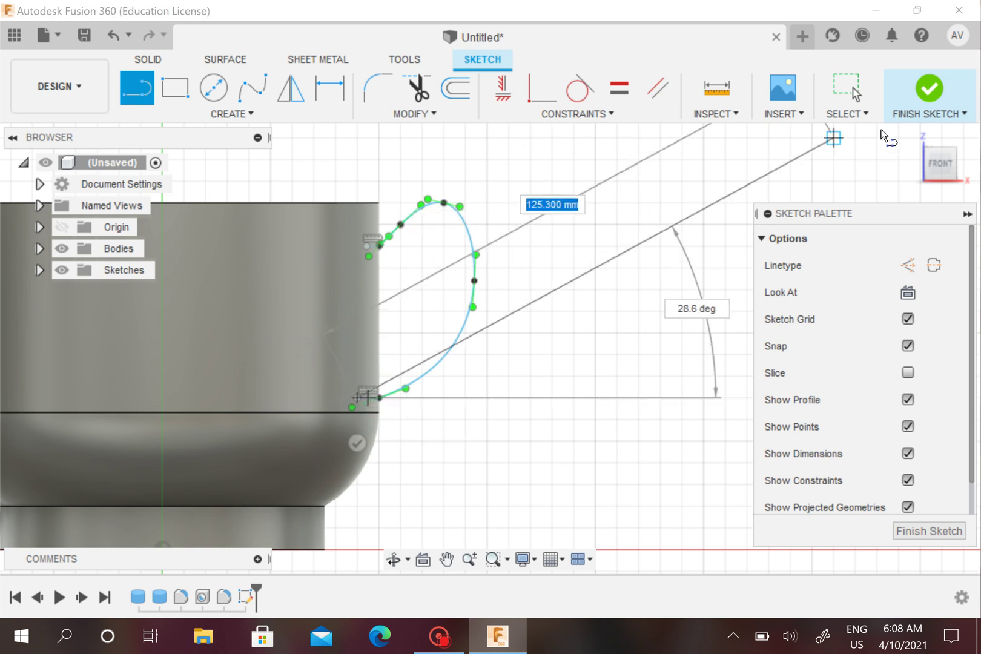
pyautogui.click(929, 89)
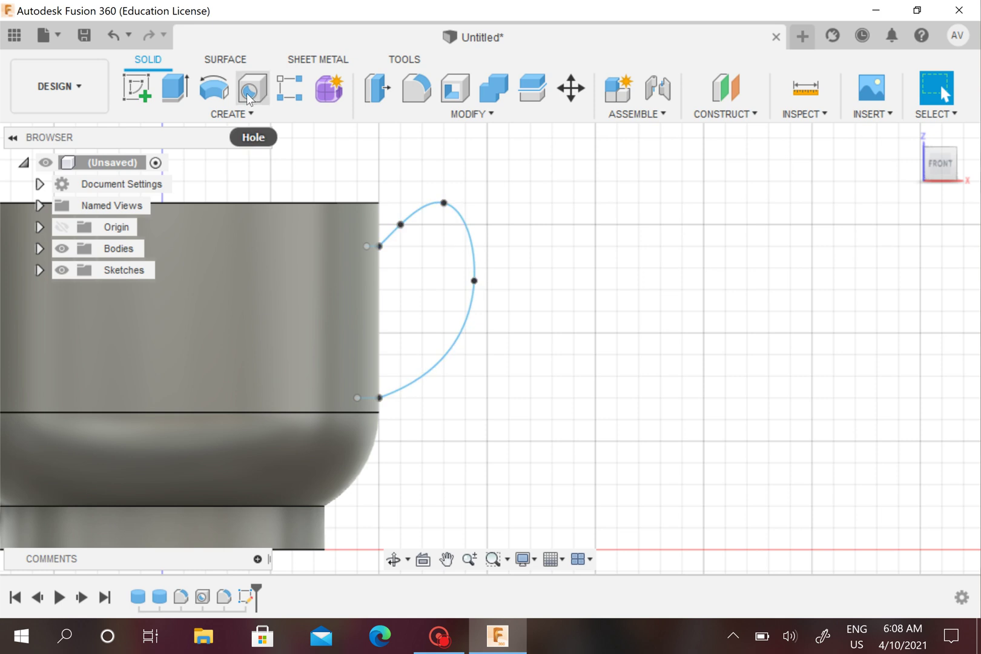
# Create a pipe along the handle spline path
pyautogui.click(249, 114)
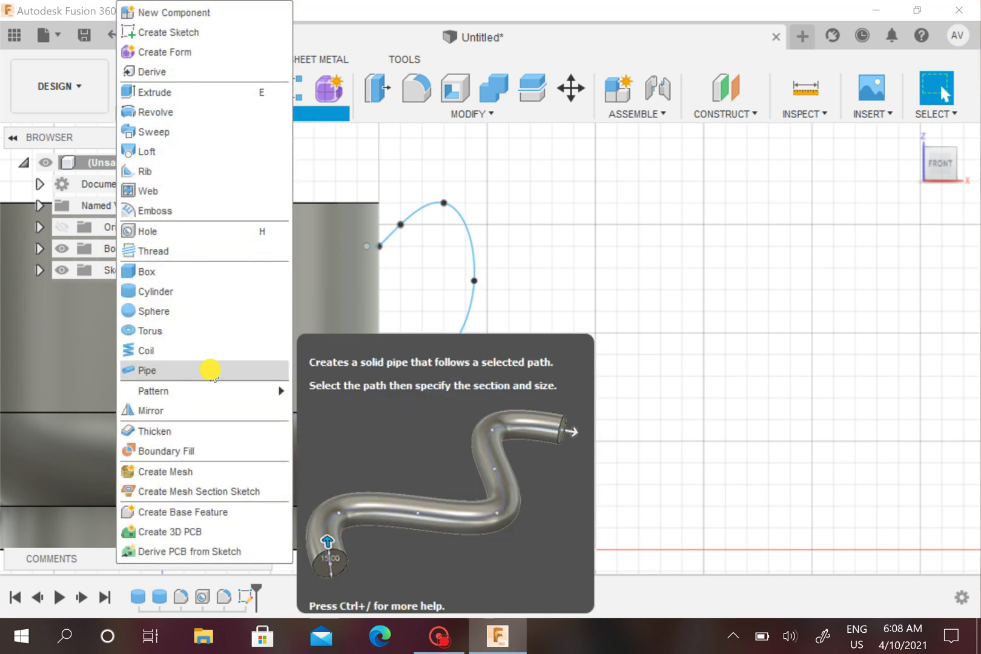
pyautogui.click(207, 369)
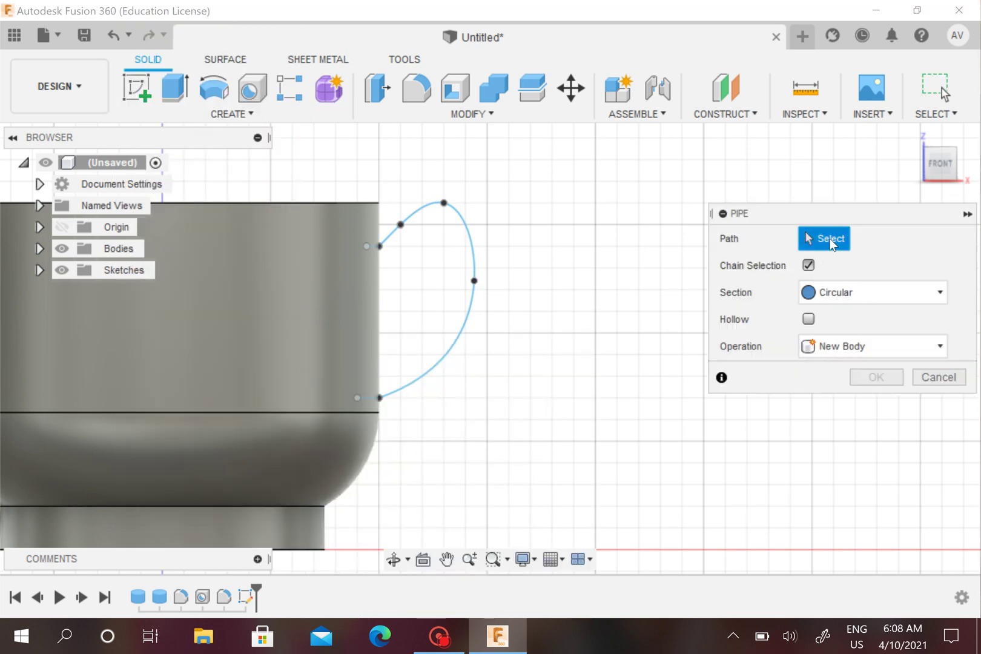
pyautogui.click(470, 240)
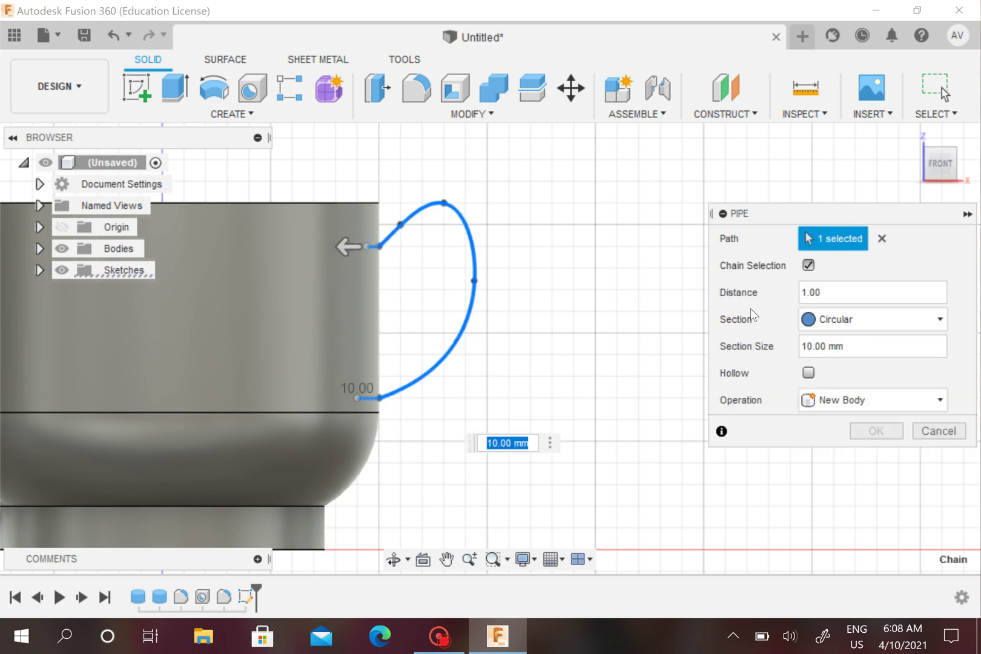
pyautogui.click(829, 399)
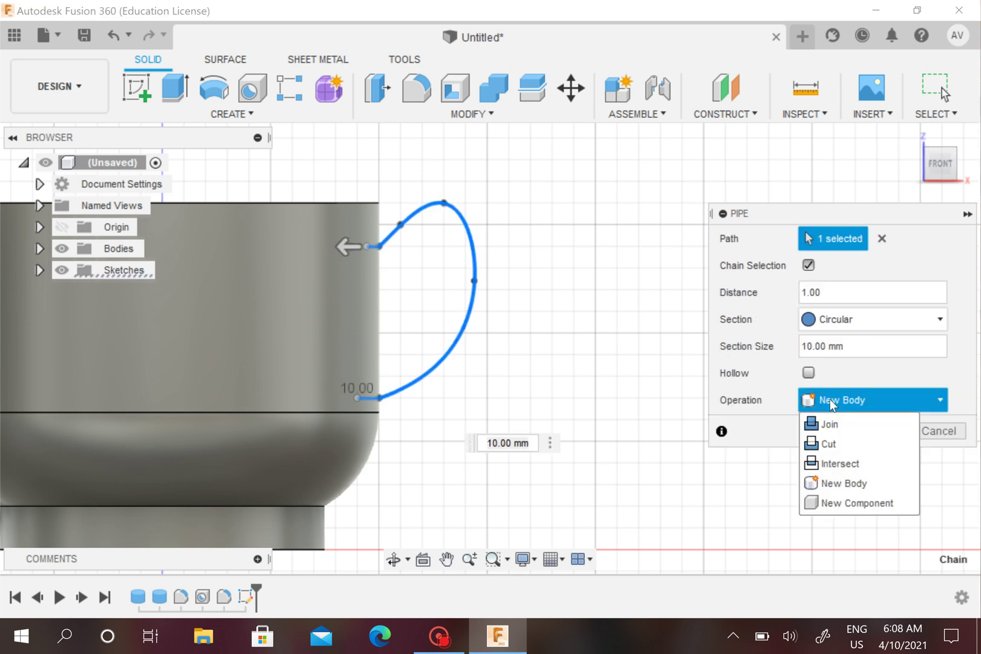
pyautogui.click(829, 399)
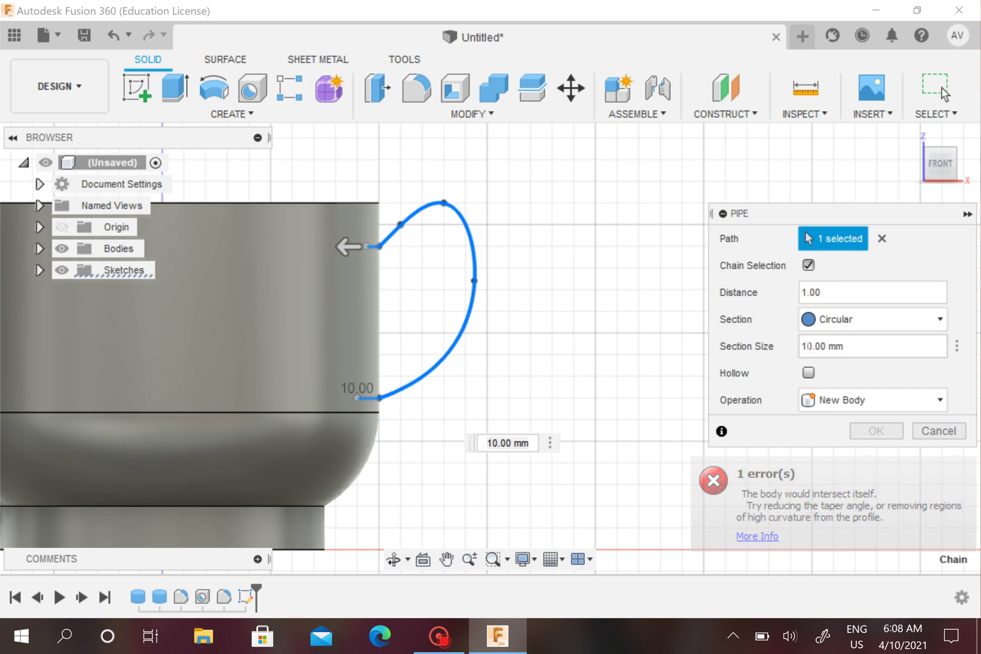
# Set the pipe section size to 6 mm, join it to the cup body, and confirm
pyautogui.moveTo(805, 346); pyautogui.dragTo(811, 346)
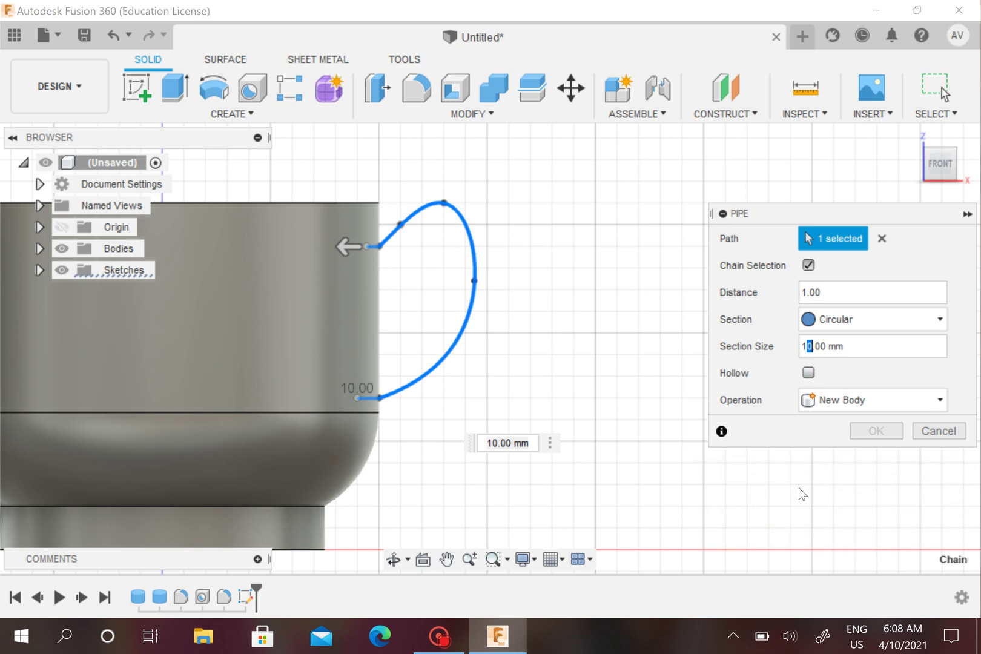
pyautogui.press('BackSpace')
pyautogui.press('BackSpace')
pyautogui.write('7')
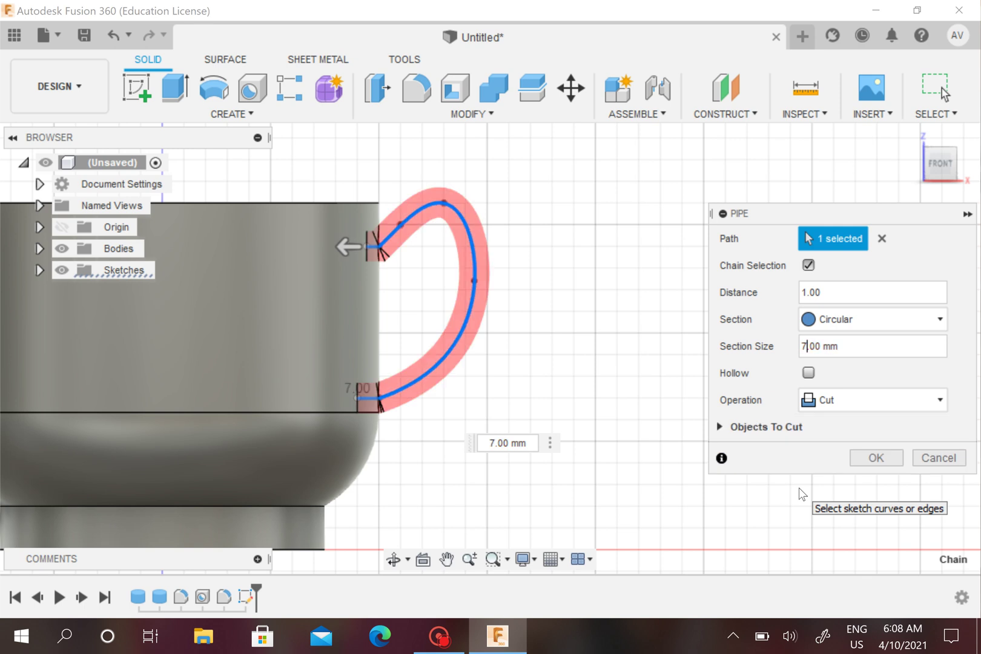
pyautogui.press('BackSpace')
pyautogui.write('6')
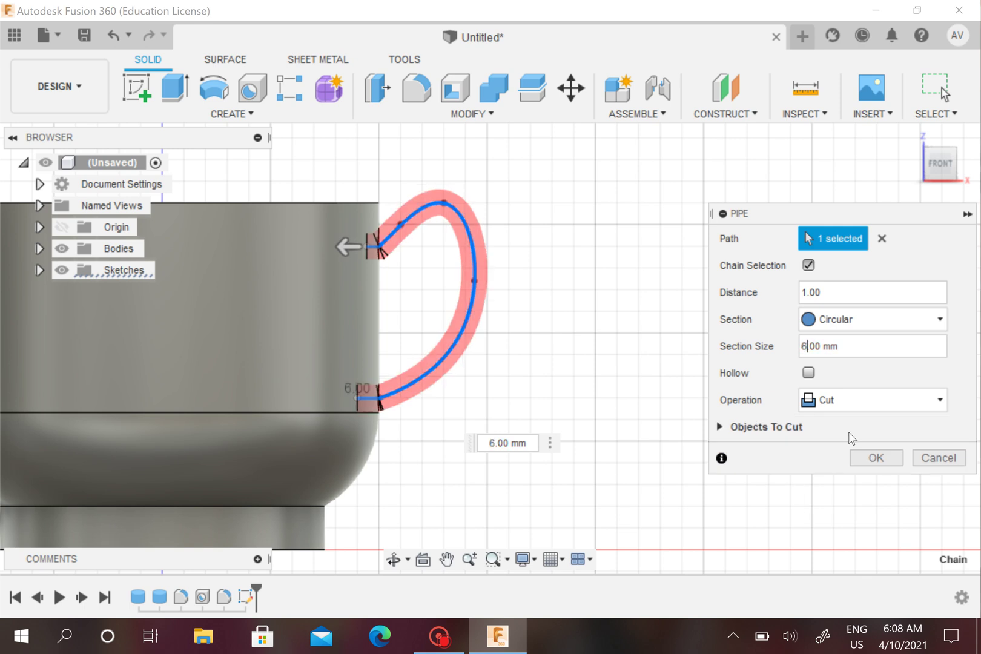
pyautogui.click(843, 398)
pyautogui.click(842, 422)
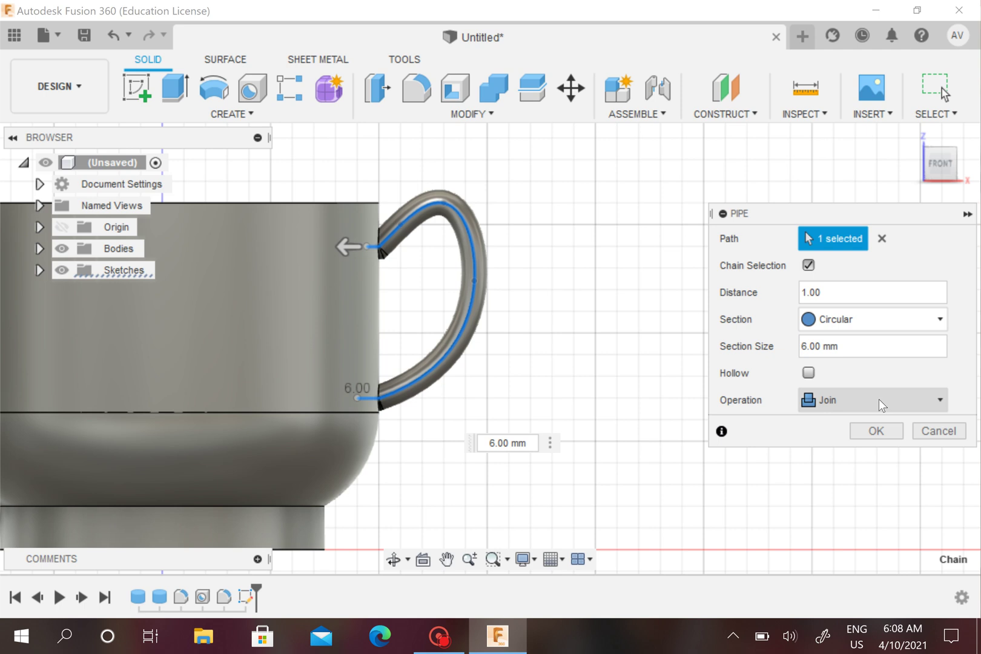
pyautogui.click(861, 433)
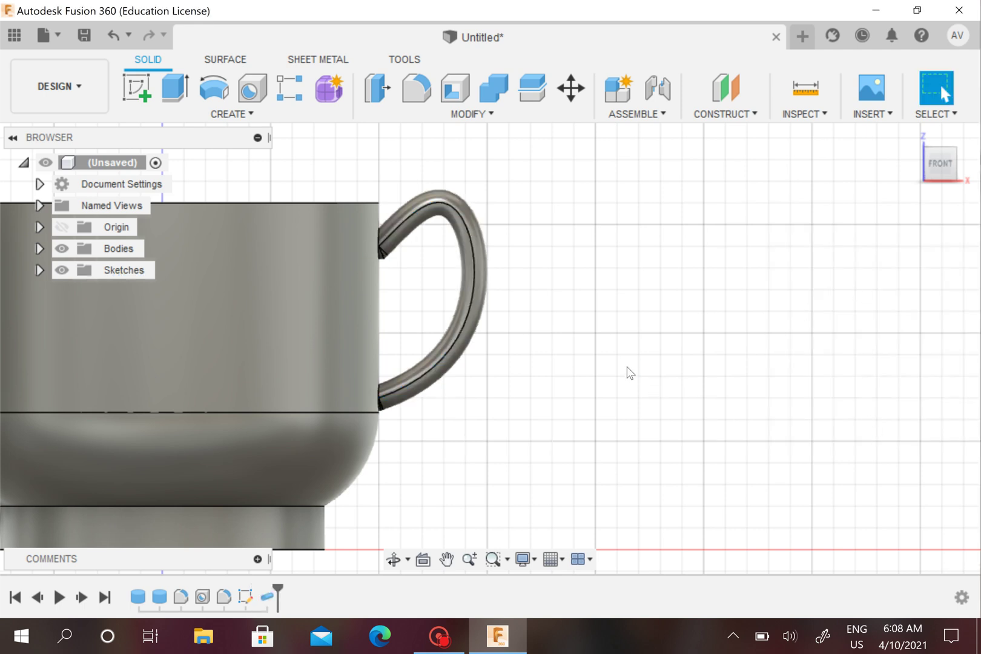
# Orbit to inspect the hollow interior, rim and handle, then return to the home view
pyautogui.moveTo(630, 367)
pyautogui.keyDown('shift'); pyautogui.mouseDown(button='middle')
pyautogui.moveTo(674, 425)
pyautogui.moveTo(721, 451)
pyautogui.moveTo(711, 447)
pyautogui.mouseUp(button='middle'); pyautogui.keyUp('shift')
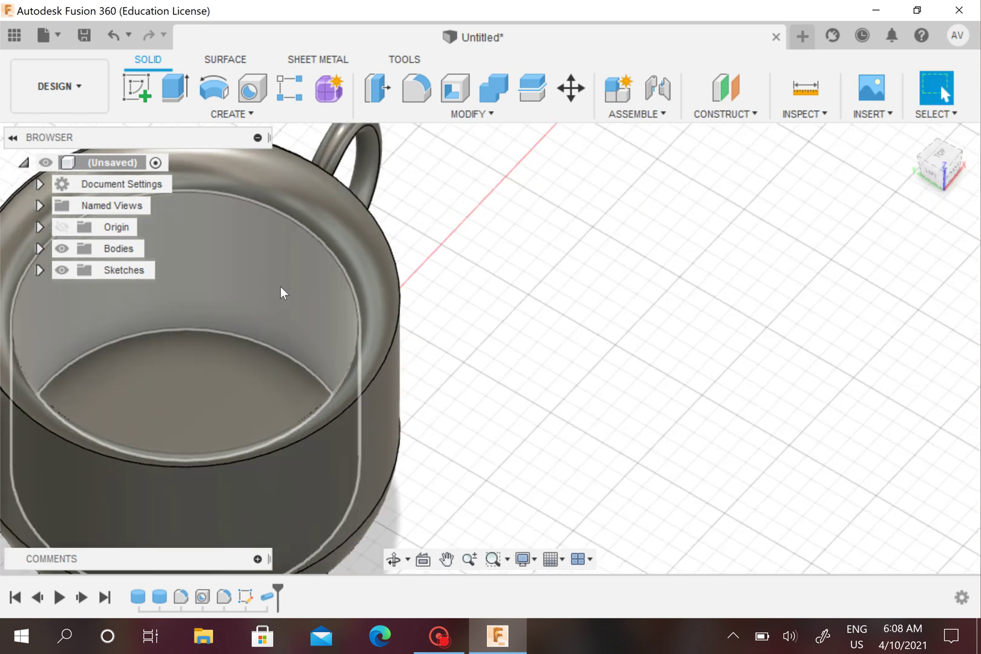
pyautogui.keyDown('shift'); pyautogui.moveTo(608, 262); pyautogui.dragTo(572, 270, button='middle'); pyautogui.keyUp('shift')
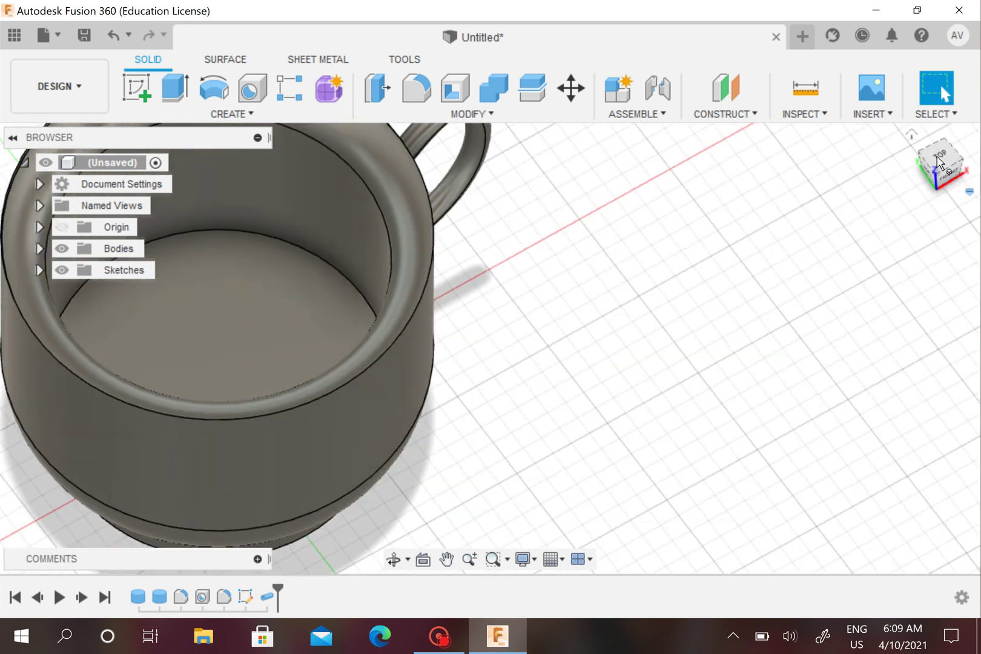
pyautogui.click(911, 135)
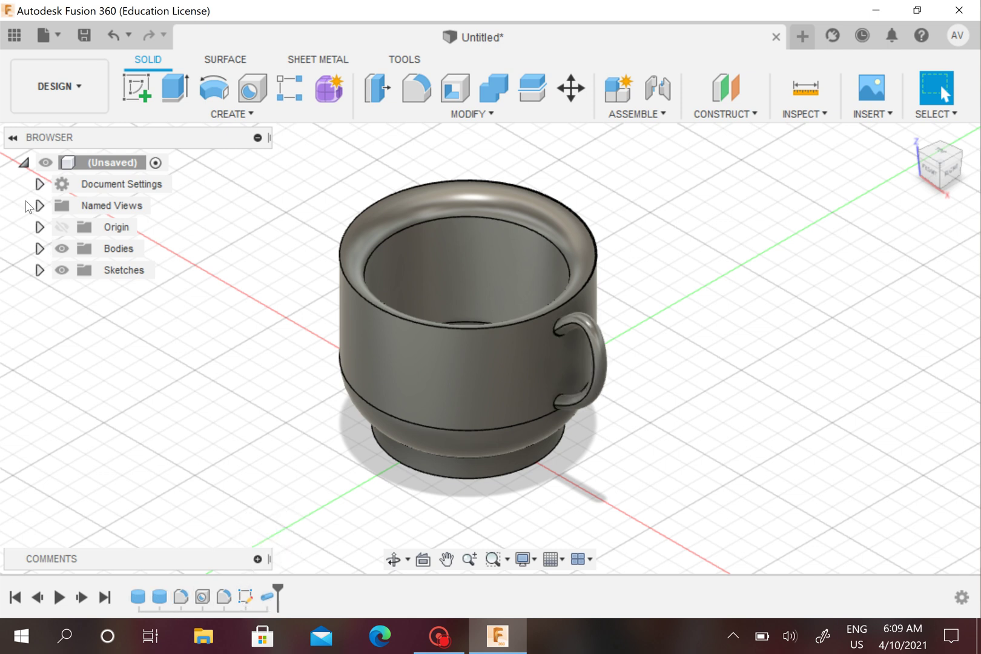
pyautogui.click(40, 184)
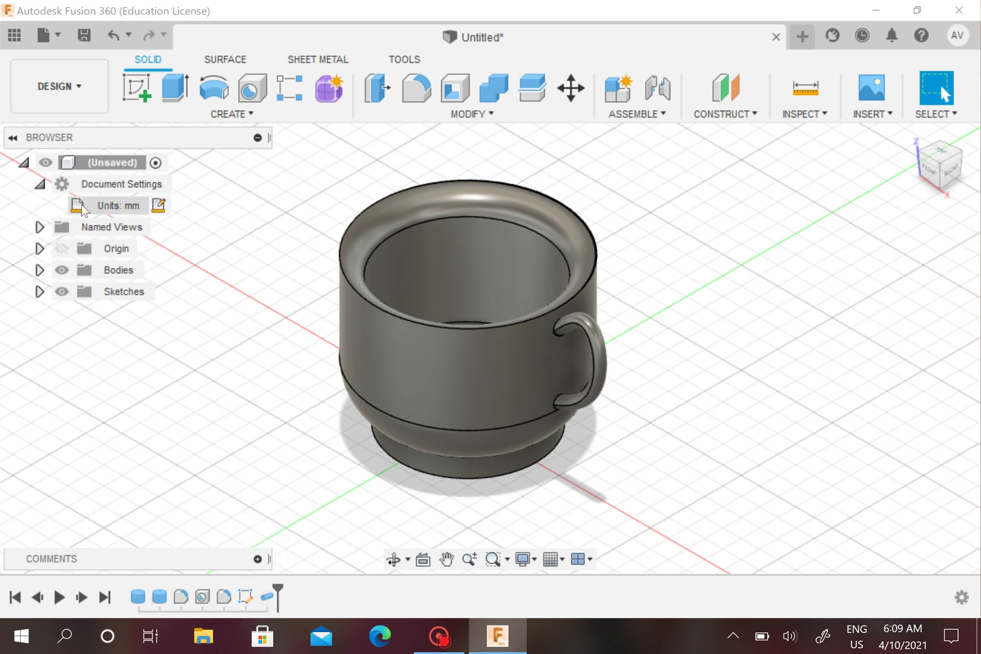
pyautogui.click(40, 185)
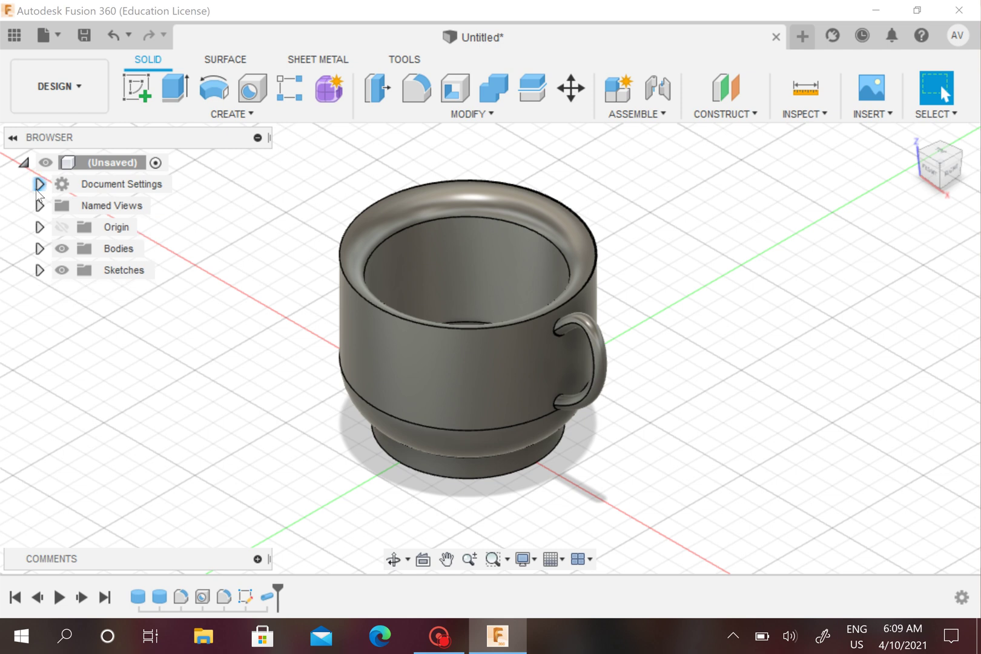
pyautogui.click(39, 248)
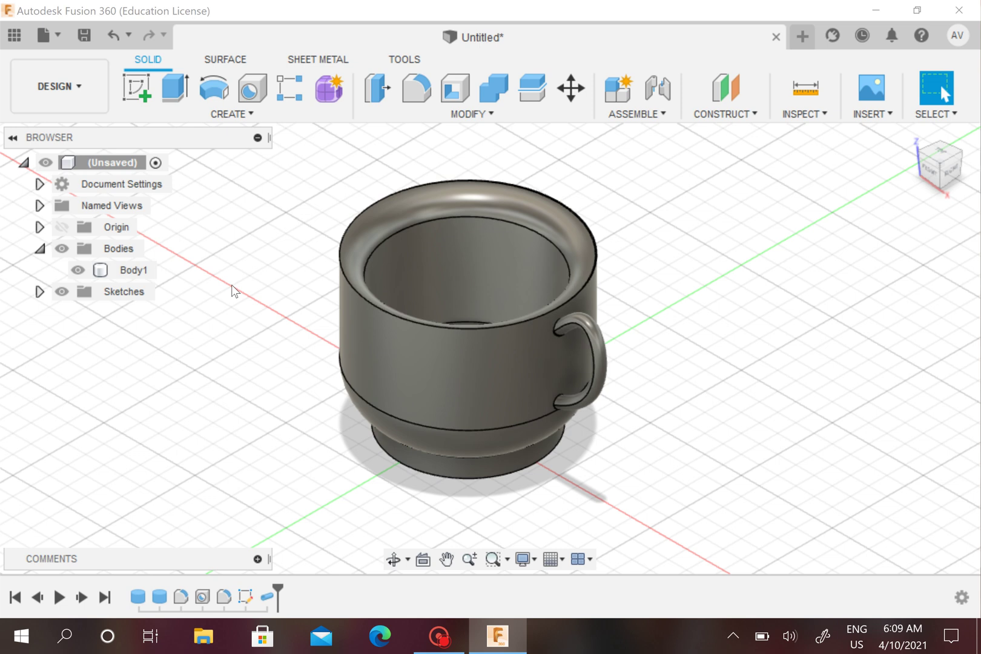
pyautogui.click(39, 248)
pyautogui.click(39, 248)
pyautogui.click(38, 291)
pyautogui.click(38, 292)
pyautogui.click(38, 249)
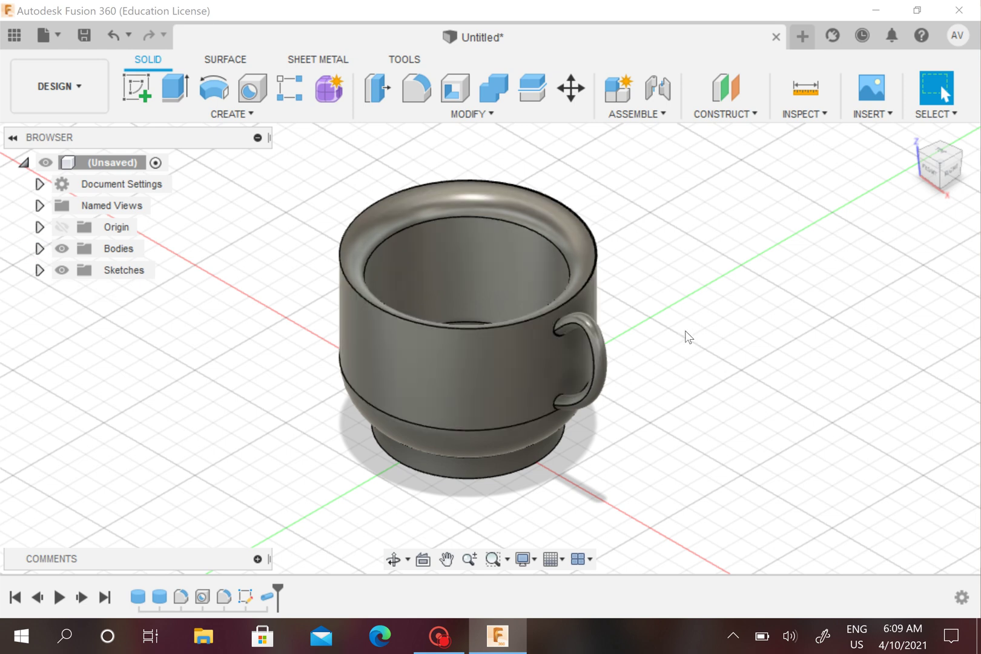
pyautogui.keyDown('shift'); pyautogui.moveTo(700, 329); pyautogui.dragTo(572, 295, button='middle'); pyautogui.keyUp('shift')
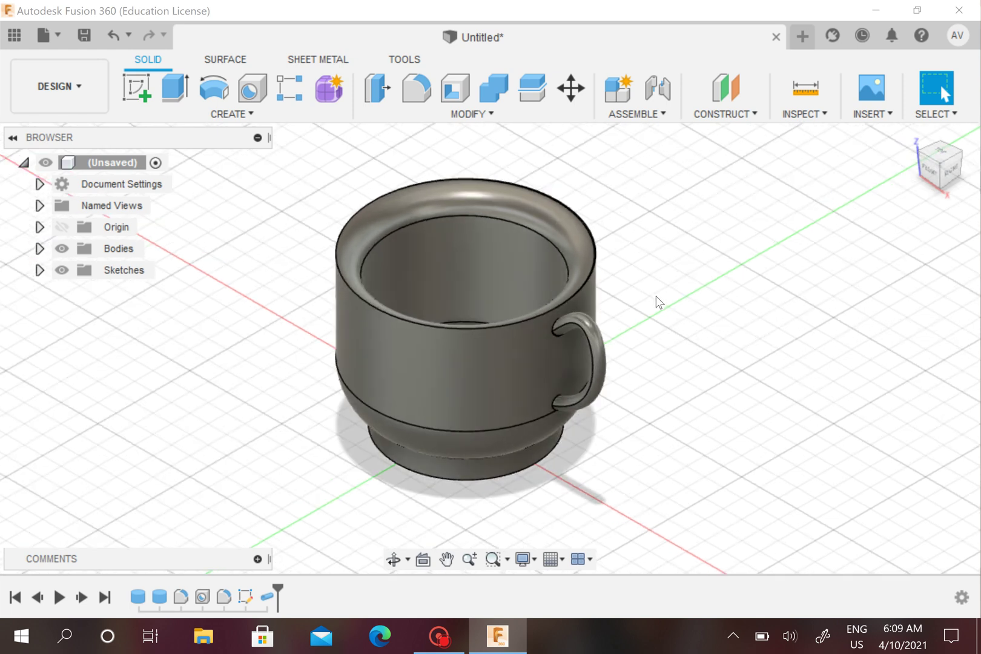
pyautogui.click(48, 89)
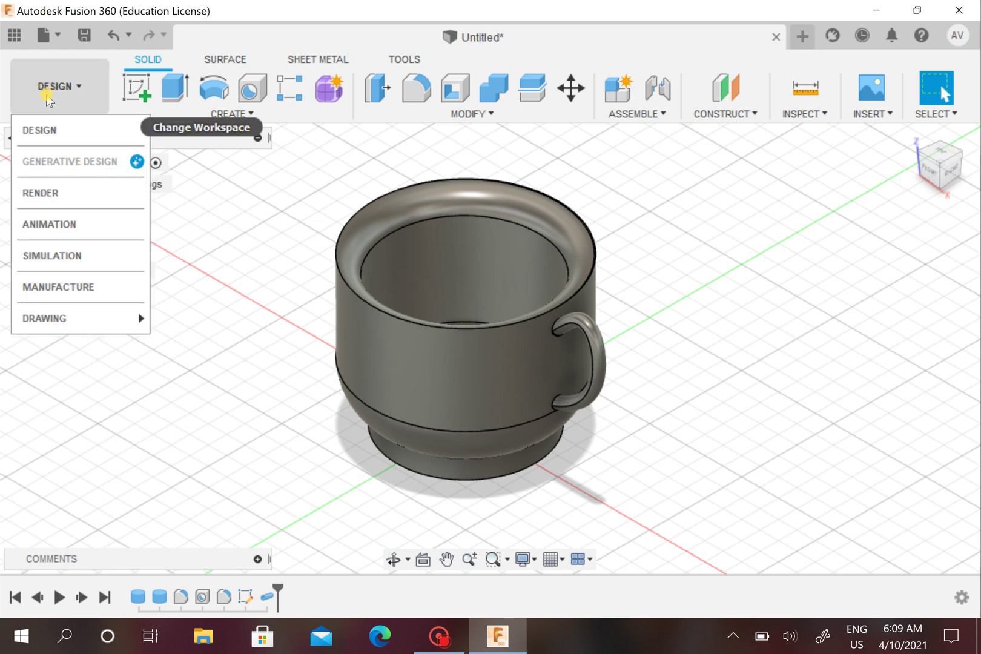
pyautogui.click(285, 201)
pyautogui.click(424, 114)
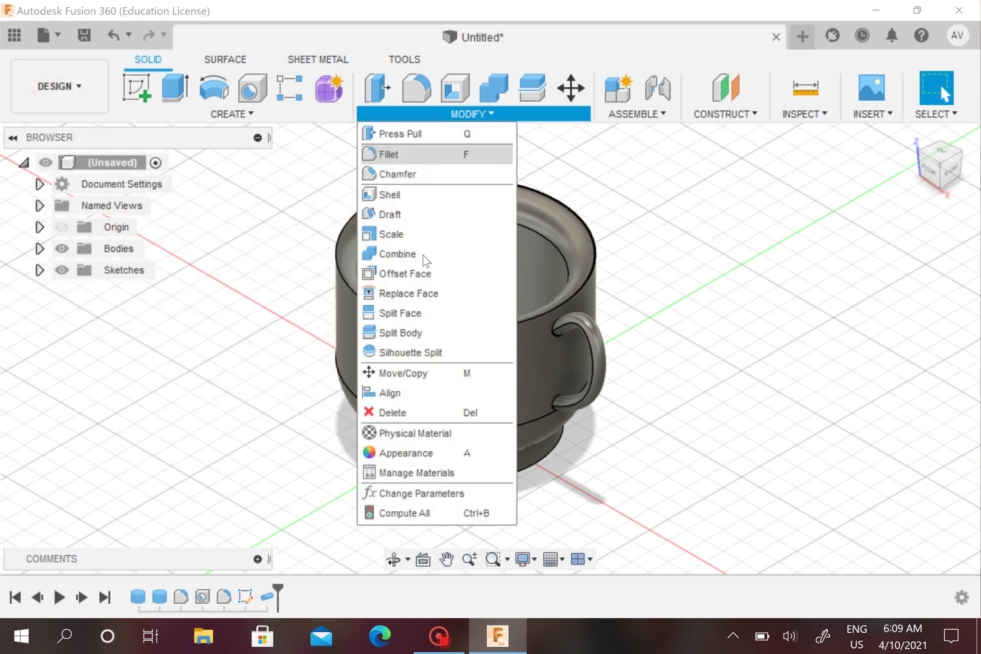
pyautogui.click(741, 259)
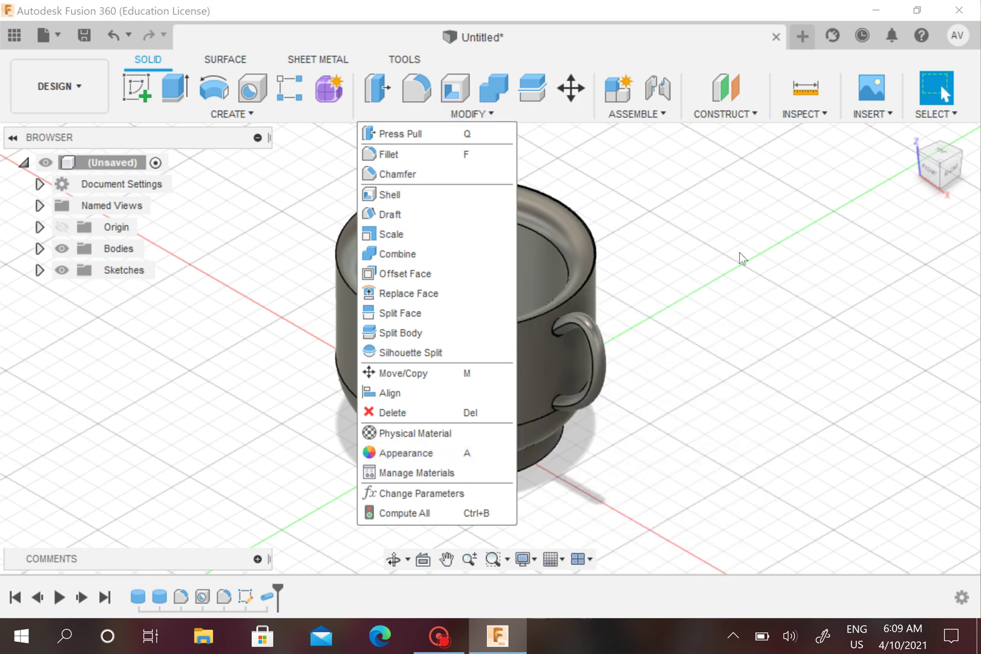